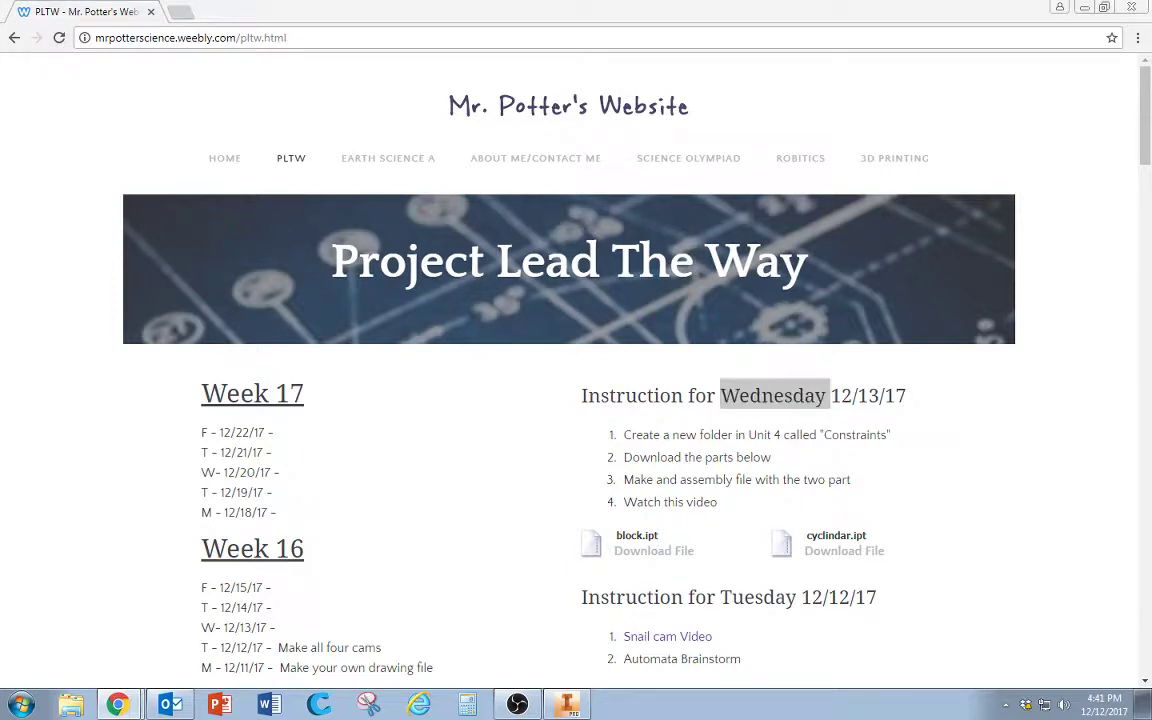
Step: Reload the Project Lead The Way class page and switch to the Inventor assembly containing the block and cylinder
{"action": "left_click", "coordinate": [60, 39]}
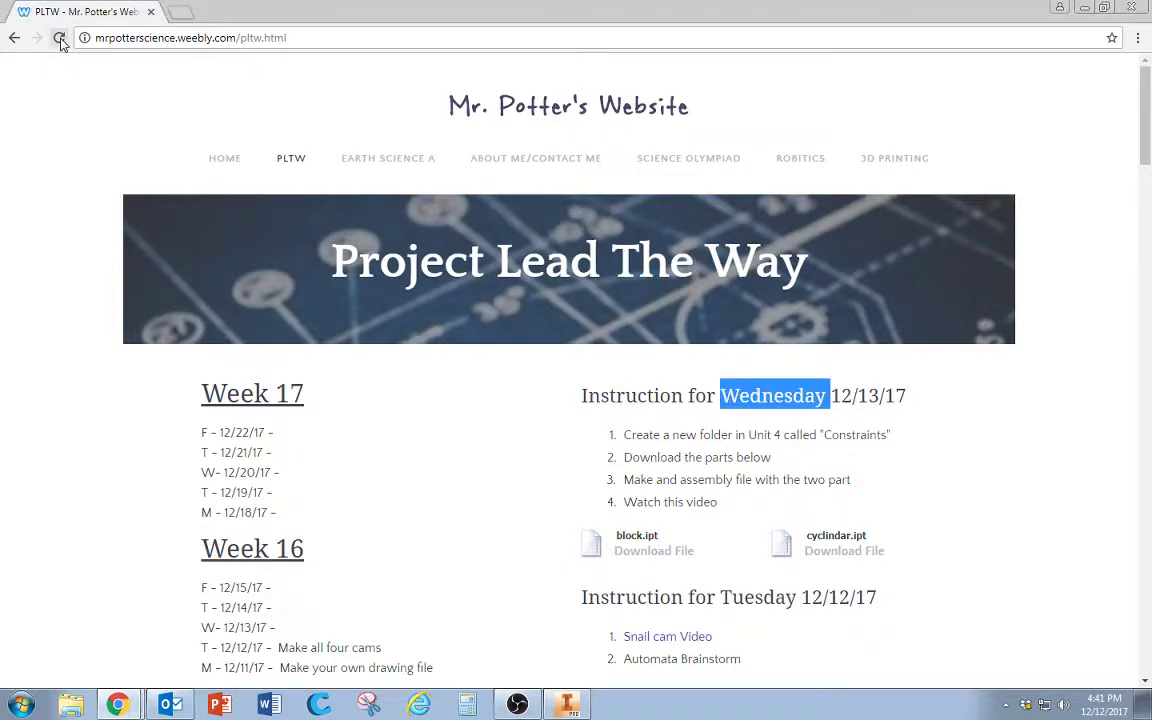
{"action": "left_click", "coordinate": [60, 39]}
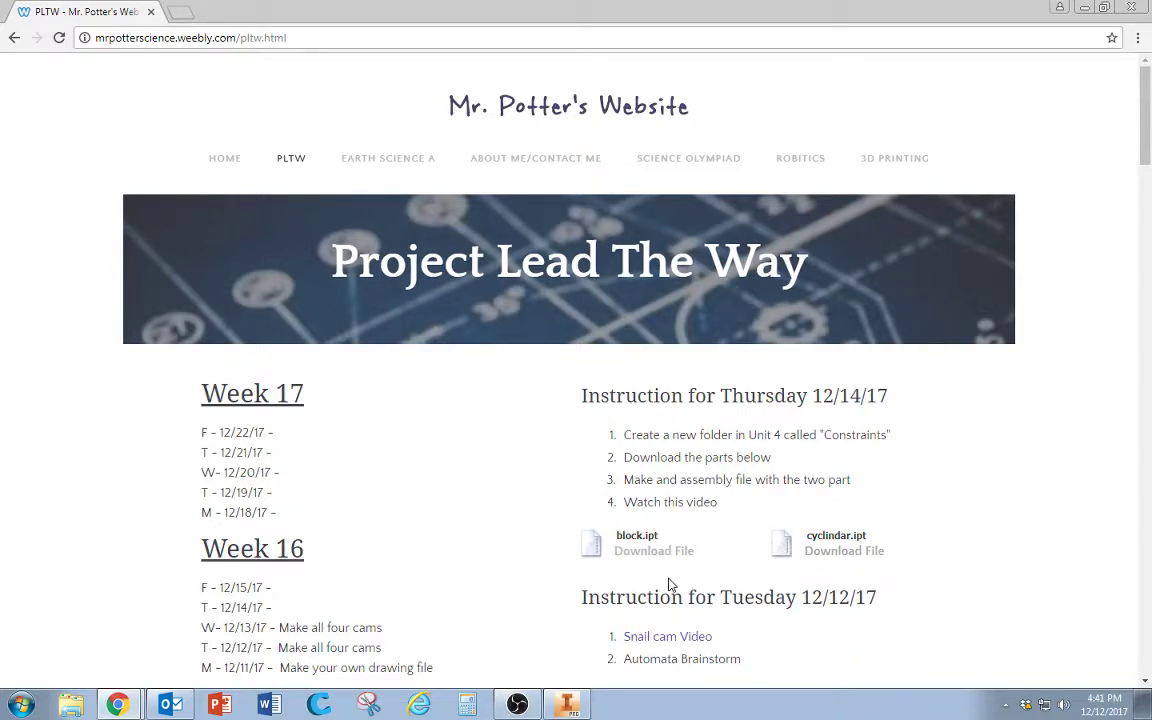
{"action": "left_click", "coordinate": [1084, 11]}
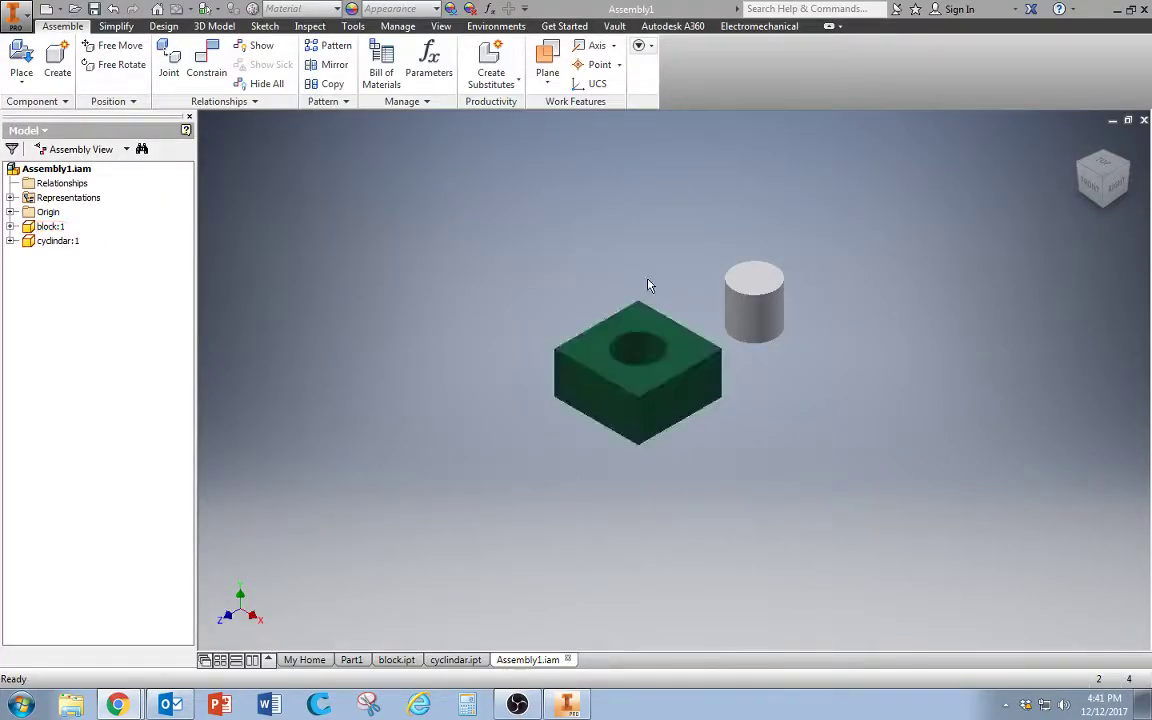
Step: Try a Mate constraint with 0.000 in offset between the cylinder's and block's top faces, previewing the mate and flush solutions
{"action": "middle_click_drag", "start_coordinate": [607, 265], "coordinate": [584, 355]}
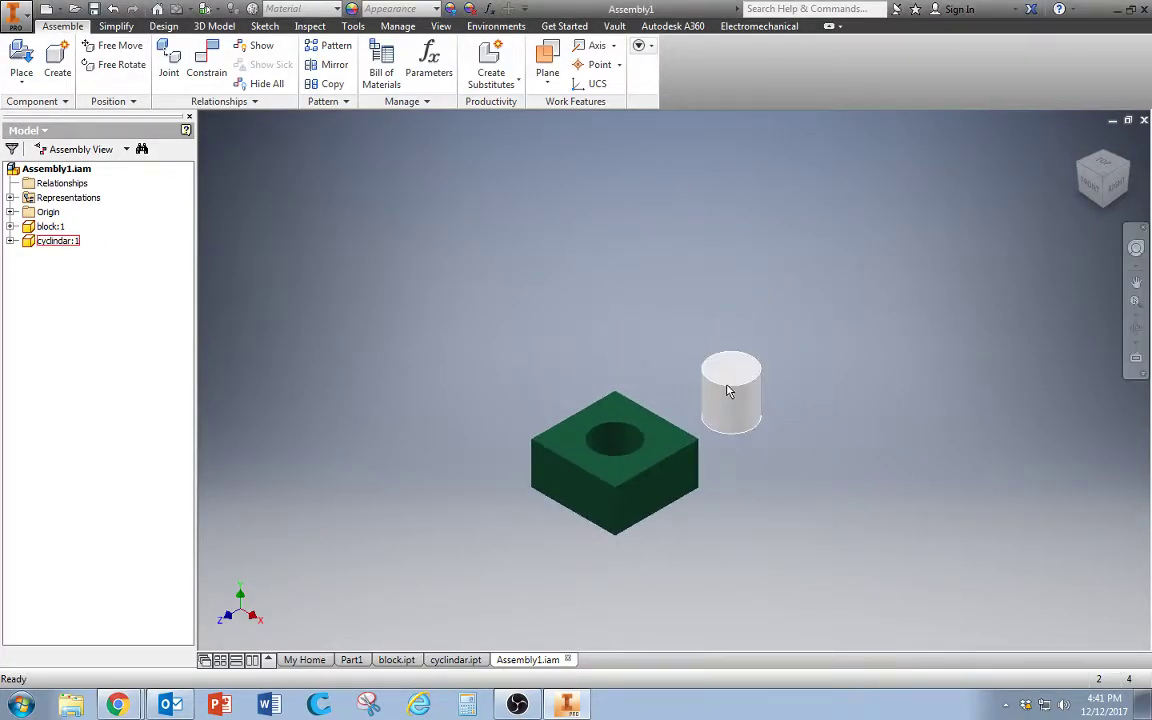
{"action": "scroll", "coordinate": [667, 482], "scroll_direction": "up", "scroll_amount": 3}
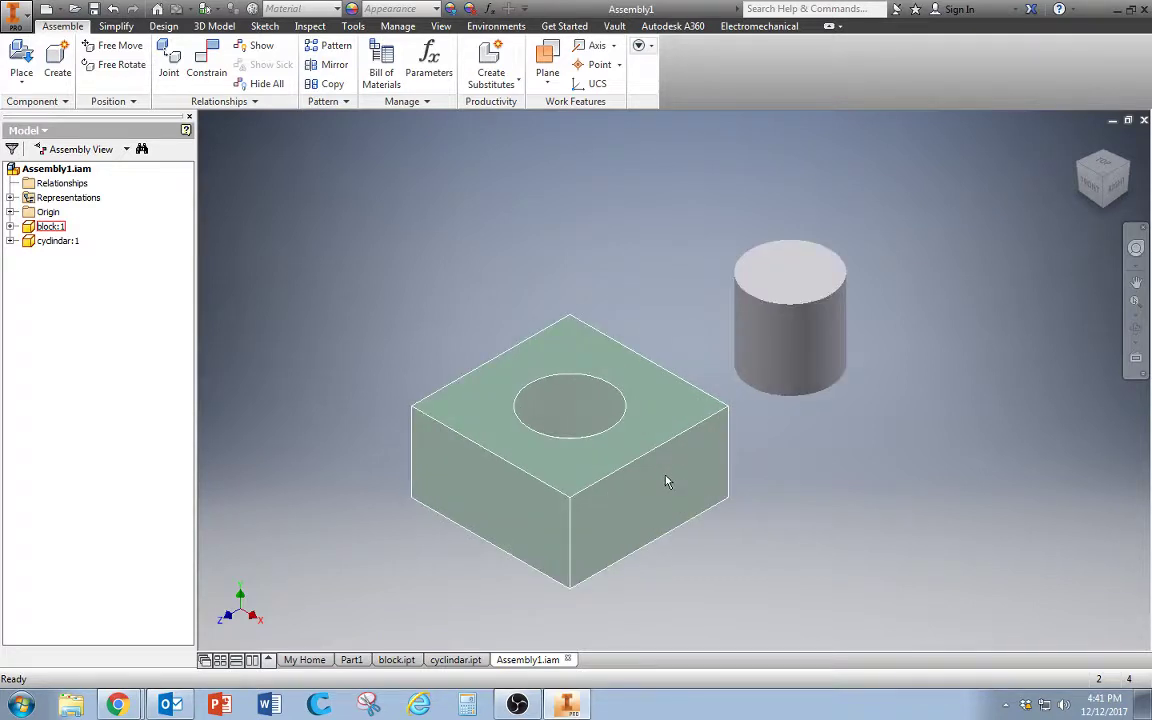
{"action": "left_click", "coordinate": [218, 54]}
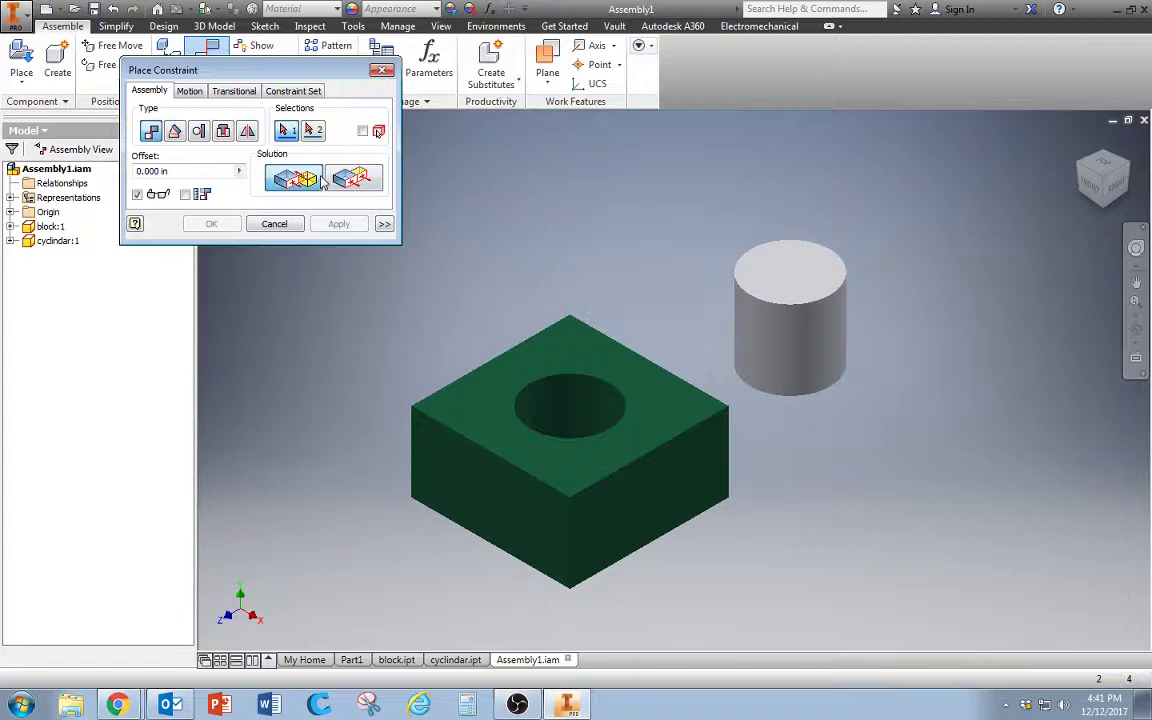
{"action": "left_click", "coordinate": [785, 277]}
{"action": "left_click", "coordinate": [680, 428]}
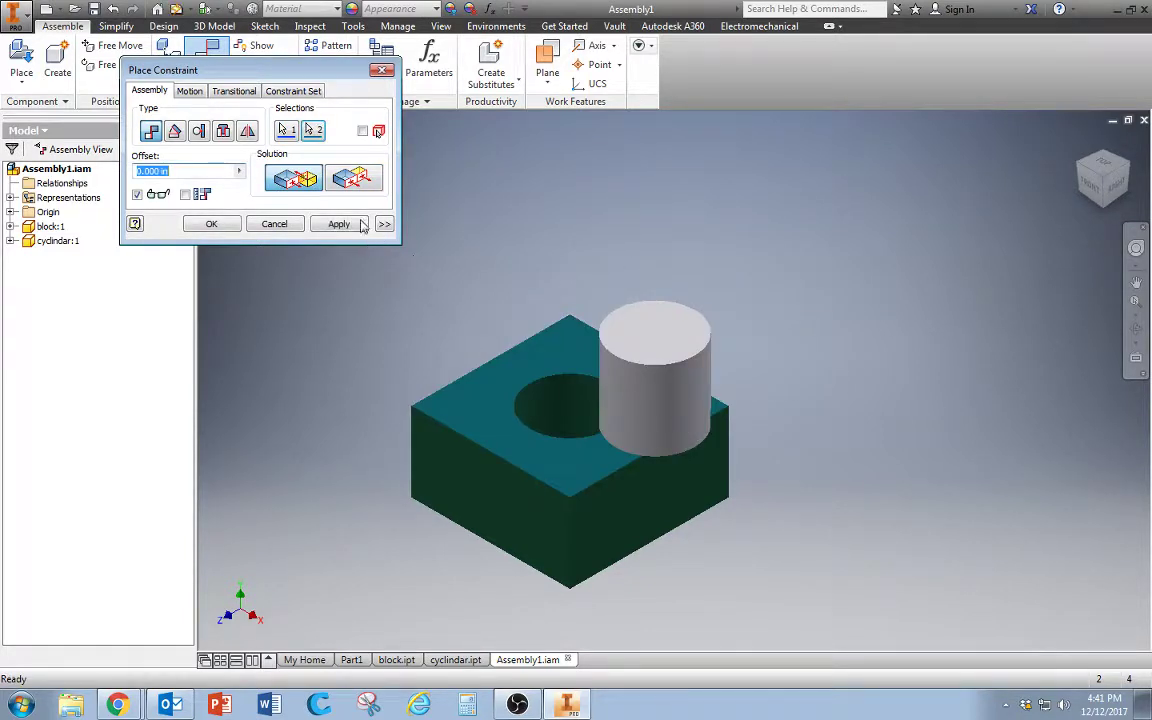
{"action": "left_click", "coordinate": [360, 188]}
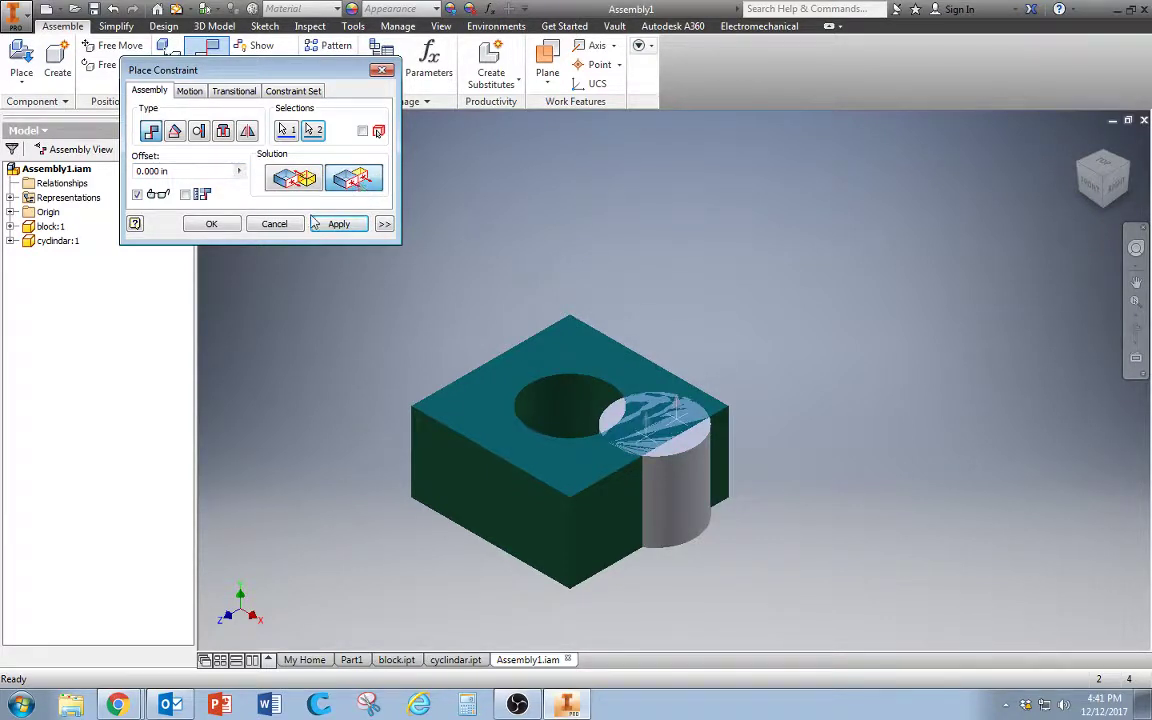
{"action": "left_click", "coordinate": [278, 224]}
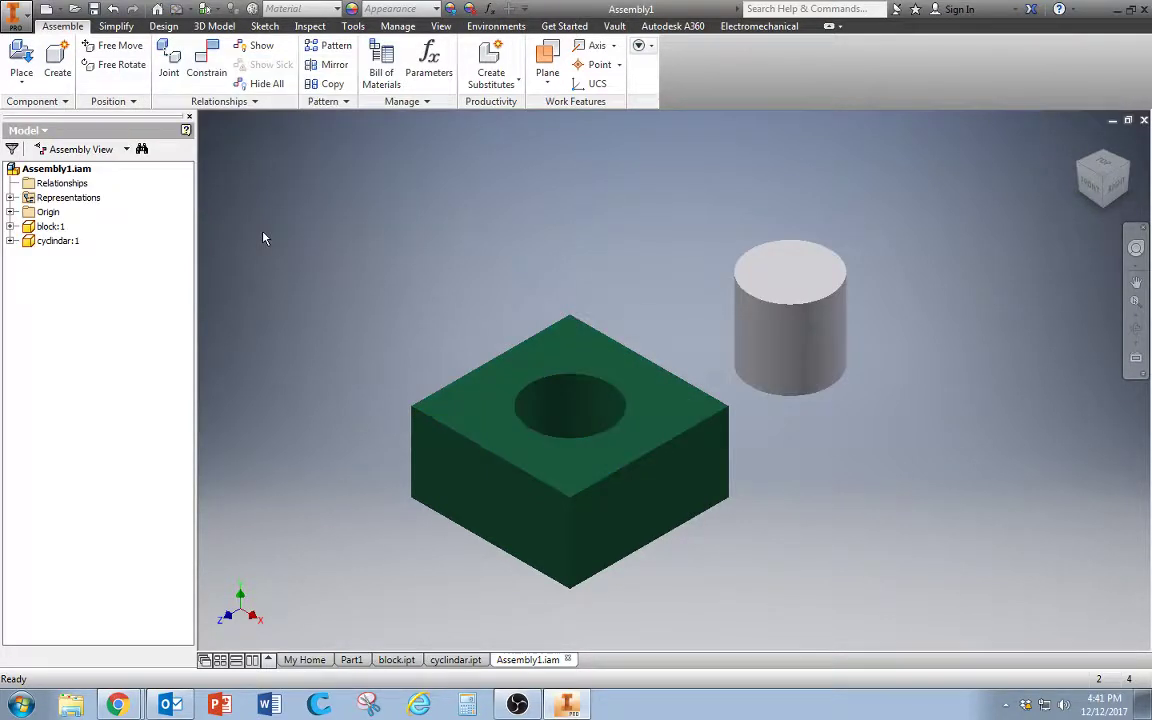
Step: Try an Insert constraint between the cylinder's circular top edge and the block's hole edge, previewing the opposed and aligned solutions
{"action": "left_click", "coordinate": [205, 62]}
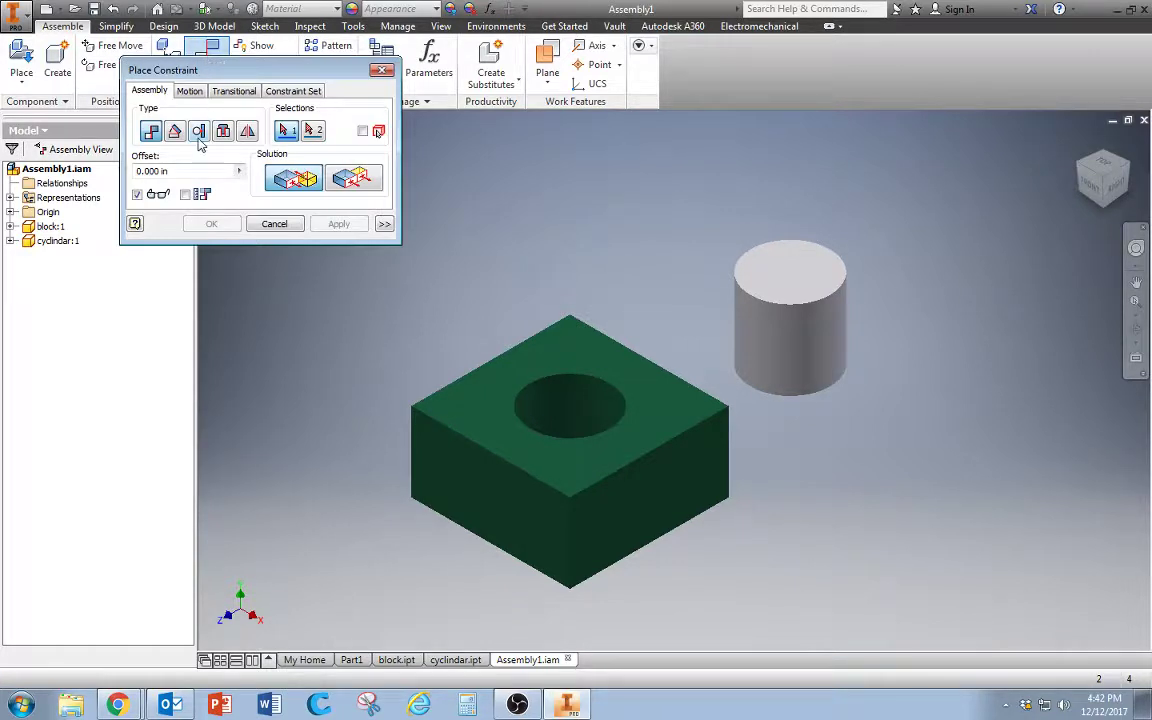
{"action": "left_click", "coordinate": [223, 131]}
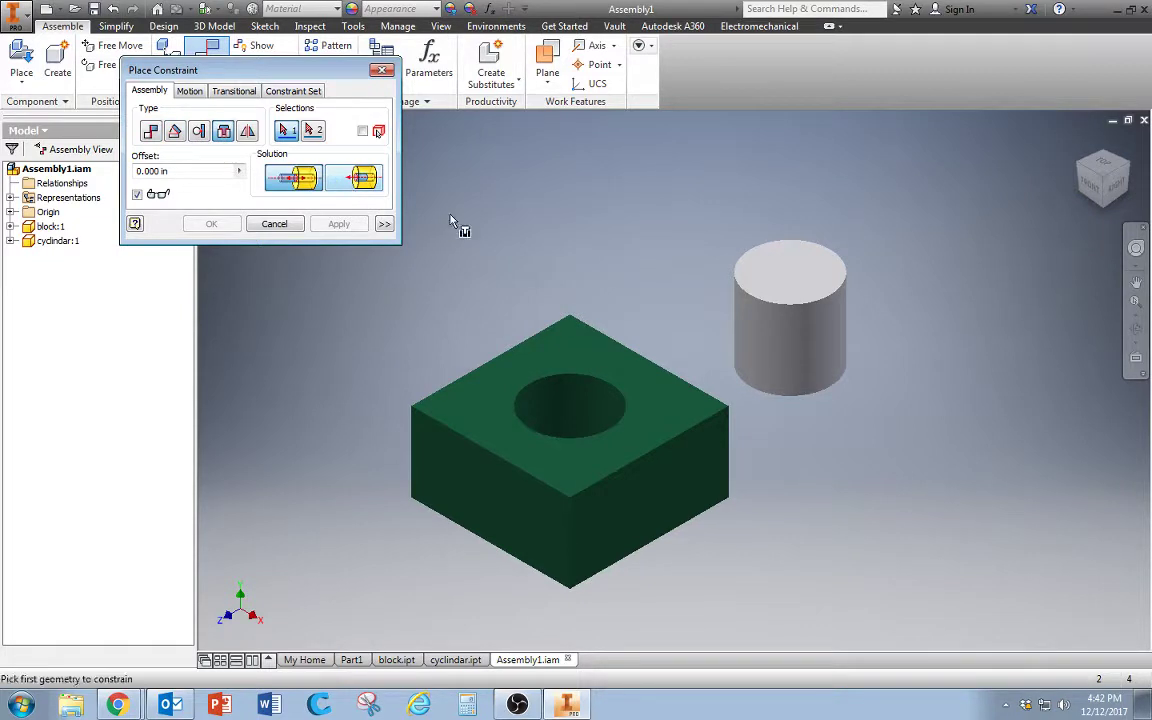
{"action": "left_click", "coordinate": [805, 264]}
{"action": "left_click", "coordinate": [578, 410]}
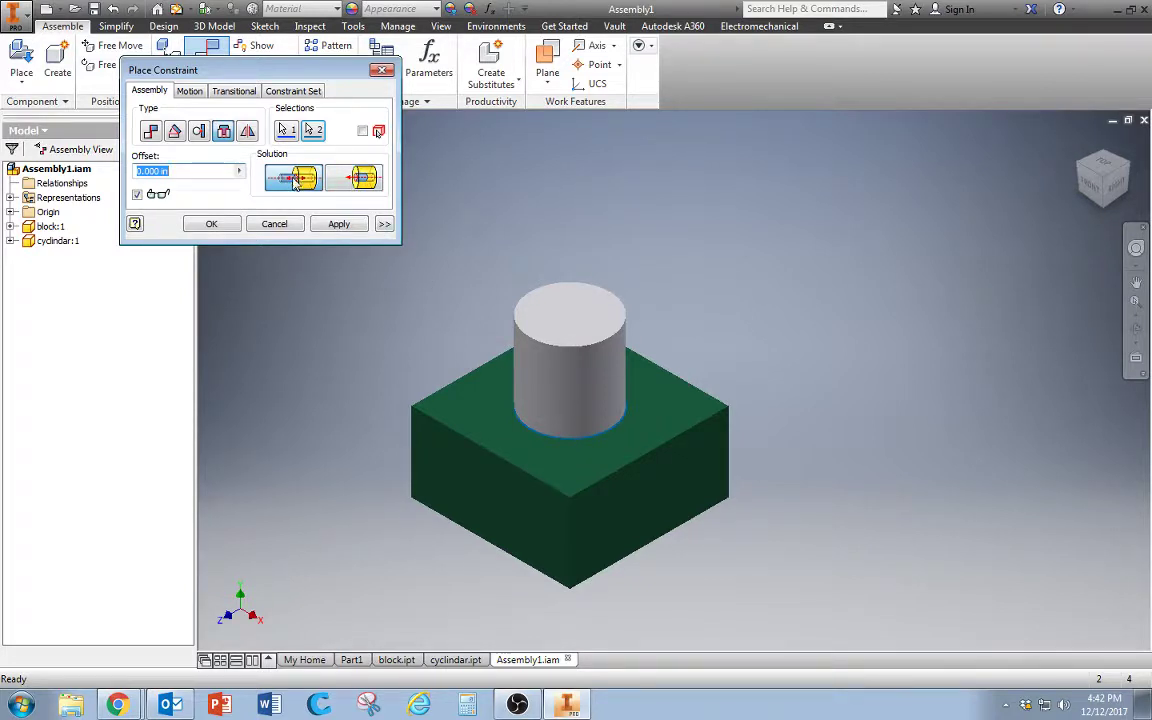
{"action": "left_click", "coordinate": [363, 190]}
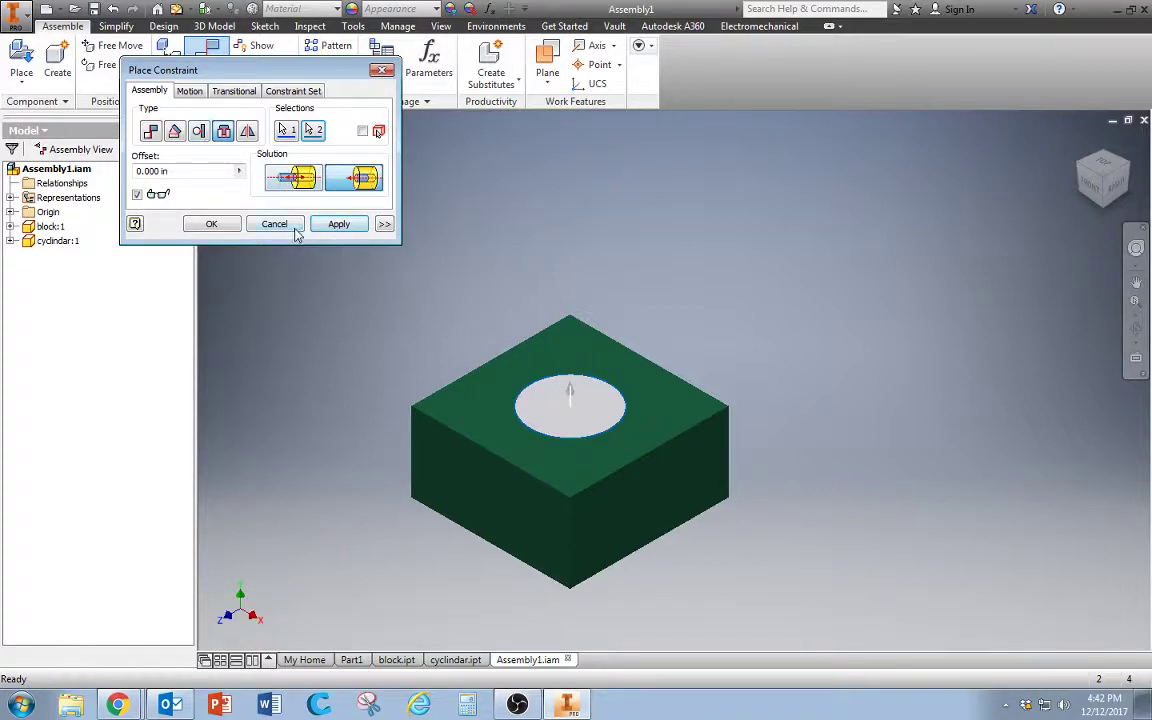
{"action": "left_click", "coordinate": [199, 132]}
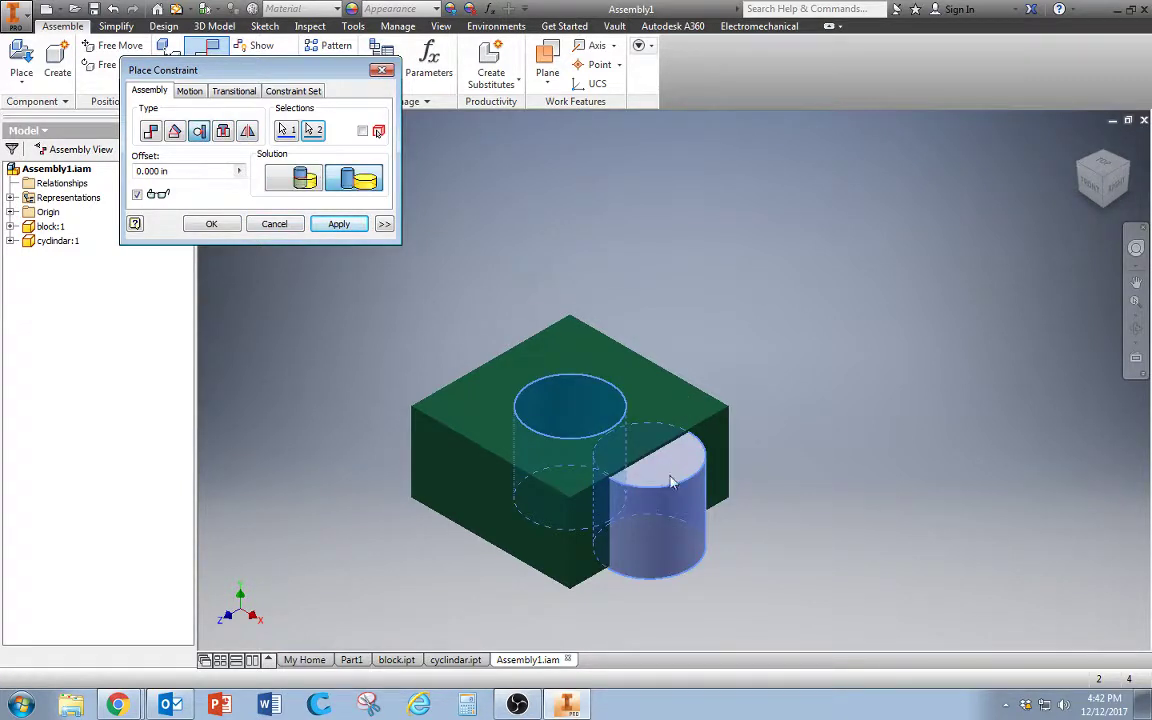
{"action": "left_click", "coordinate": [274, 224]}
Step: Try a Tangent constraint between the cylinder's curved side and the block's side face, previewing the inside and outside solutions
{"action": "left_click", "coordinate": [207, 60]}
{"action": "left_click", "coordinate": [199, 132]}
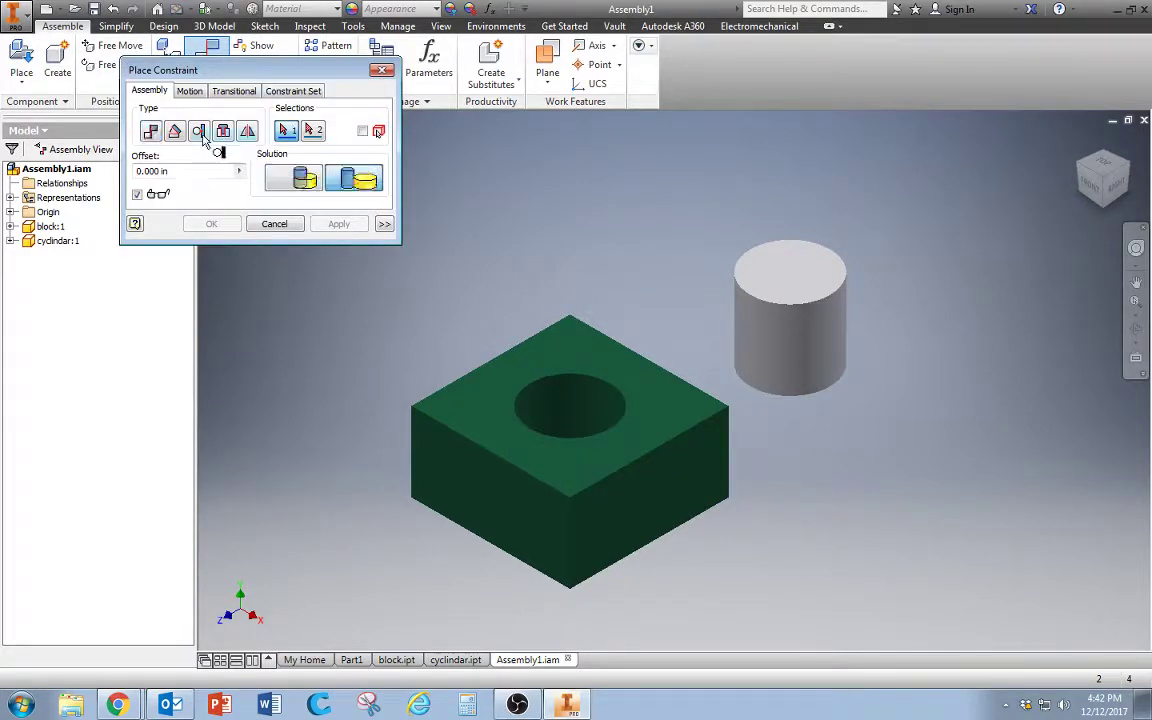
{"action": "left_click", "coordinate": [800, 330]}
{"action": "left_click", "coordinate": [690, 485]}
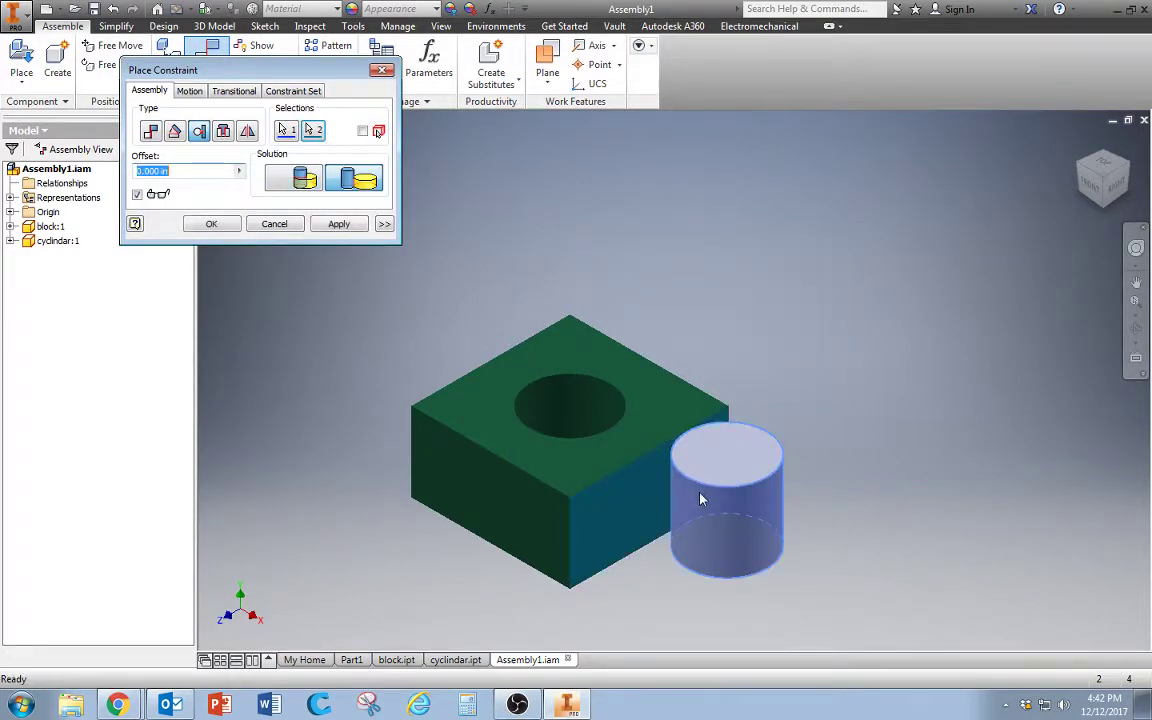
{"action": "left_click", "coordinate": [305, 180]}
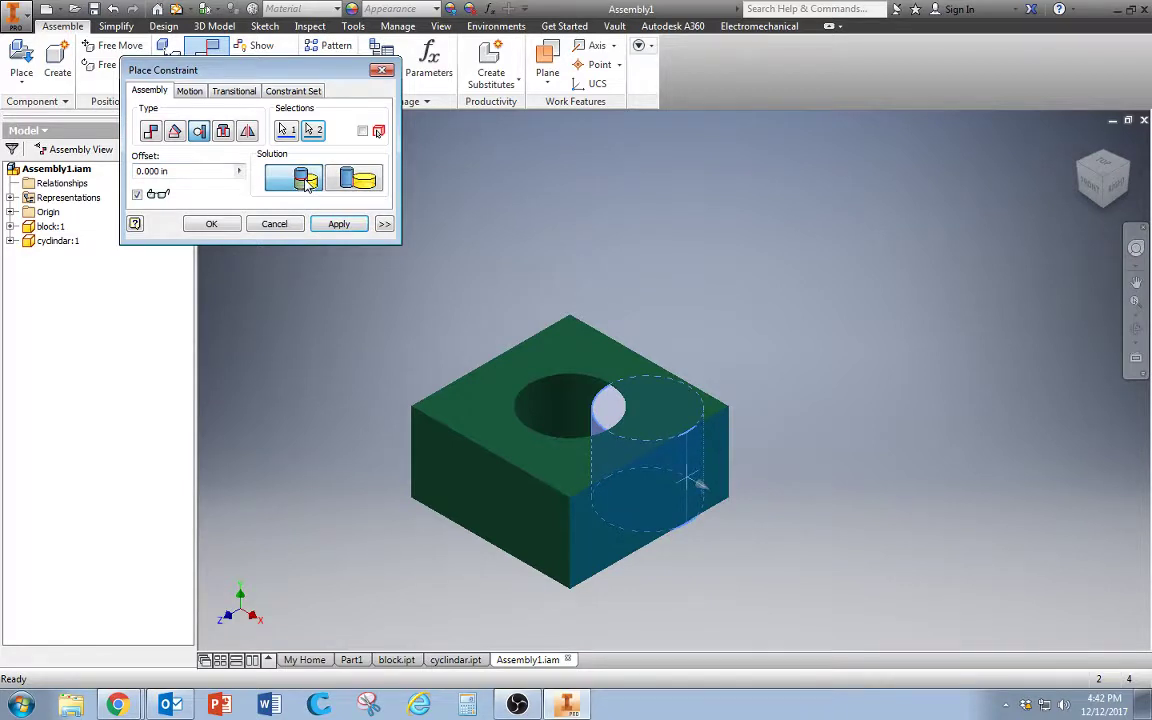
{"action": "left_click", "coordinate": [352, 180]}
{"action": "left_click", "coordinate": [300, 180]}
{"action": "left_click", "coordinate": [274, 223]}
Step: Try an undirected 45-degree Angle constraint between the cylinder's and block's top faces, and enter a minus sign for the angle
{"action": "left_click", "coordinate": [200, 60]}
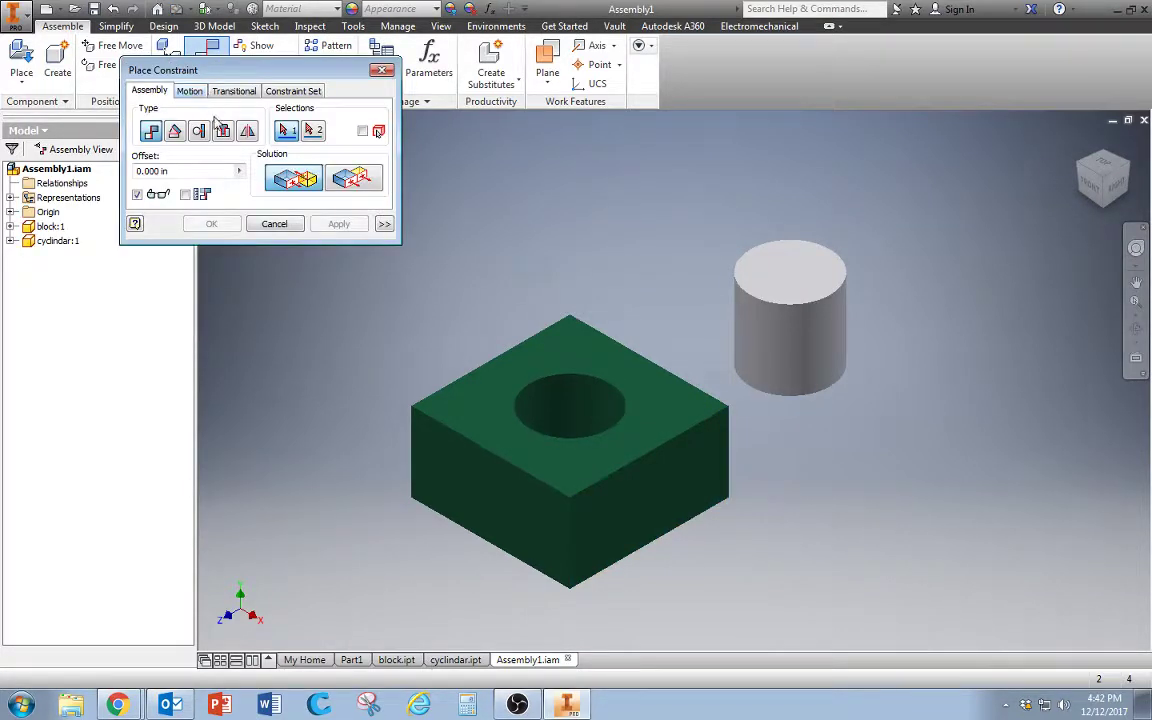
{"action": "left_click", "coordinate": [174, 131]}
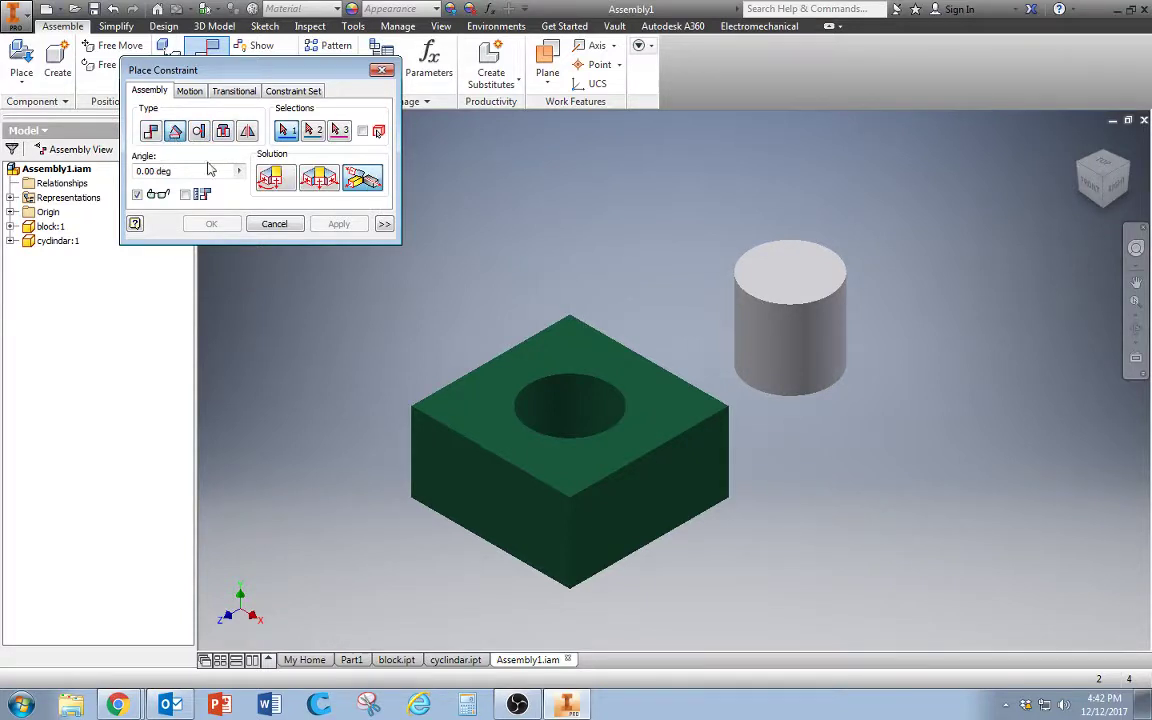
{"action": "left_click", "coordinate": [798, 285]}
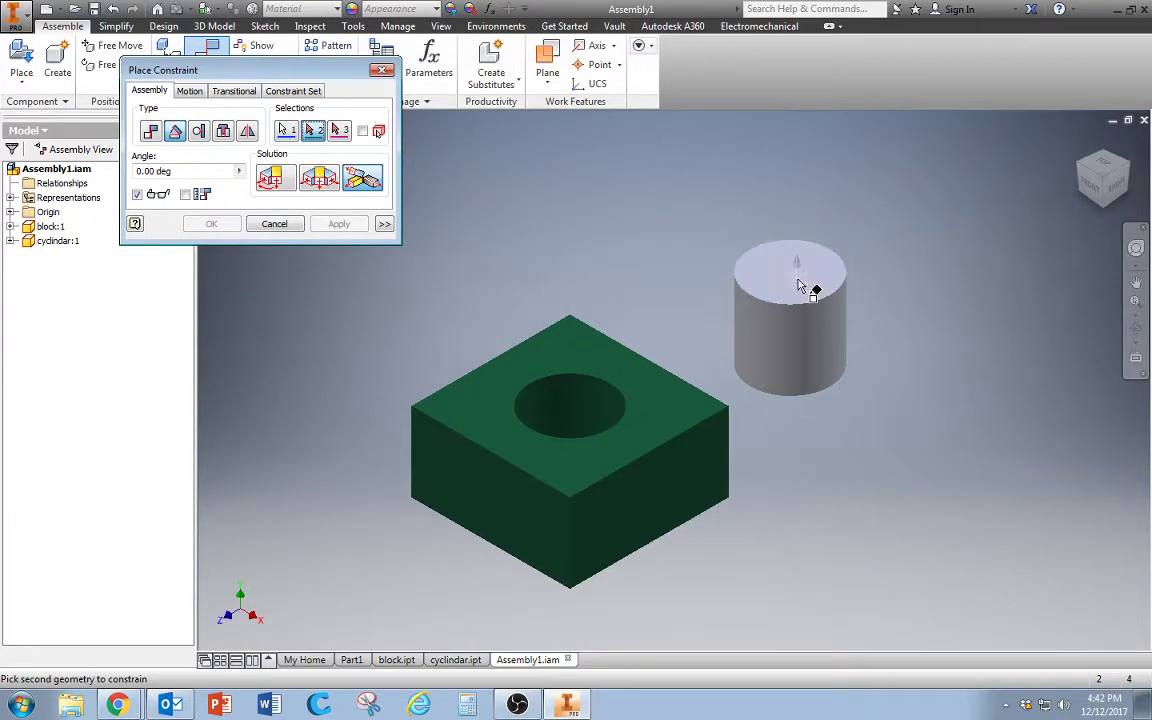
{"action": "left_click", "coordinate": [665, 405]}
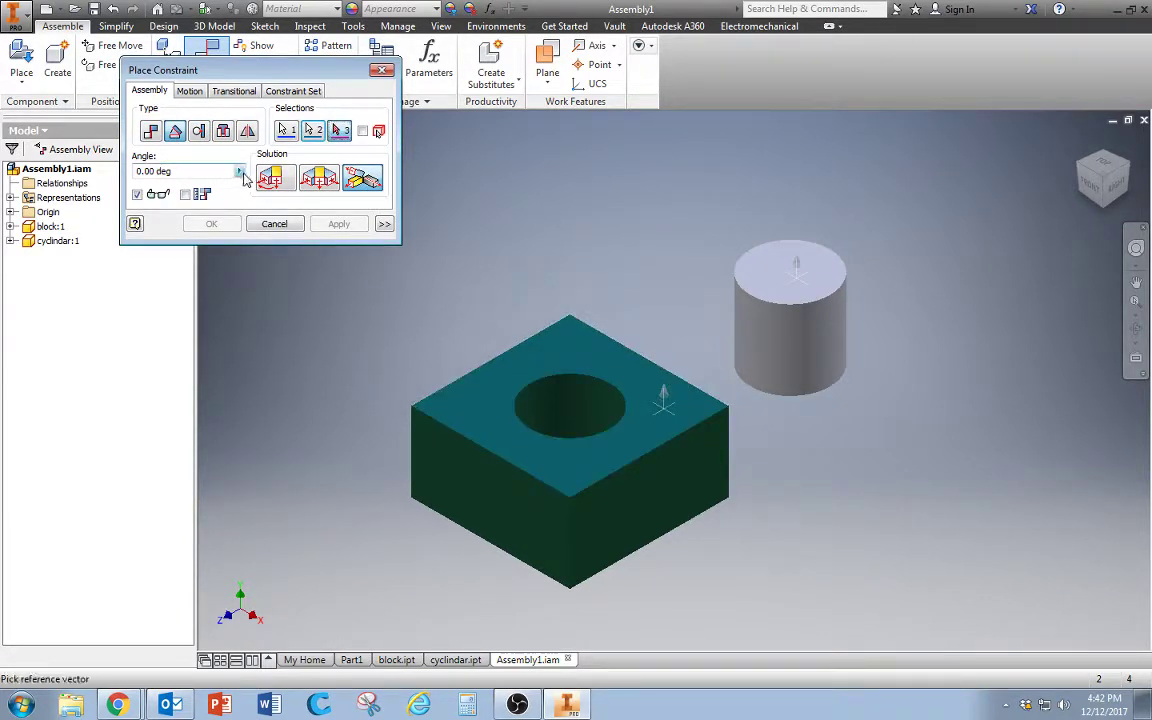
{"action": "left_click", "coordinate": [238, 171]}
{"action": "left_click", "coordinate": [255, 186]}
{"action": "left_click", "coordinate": [318, 178]}
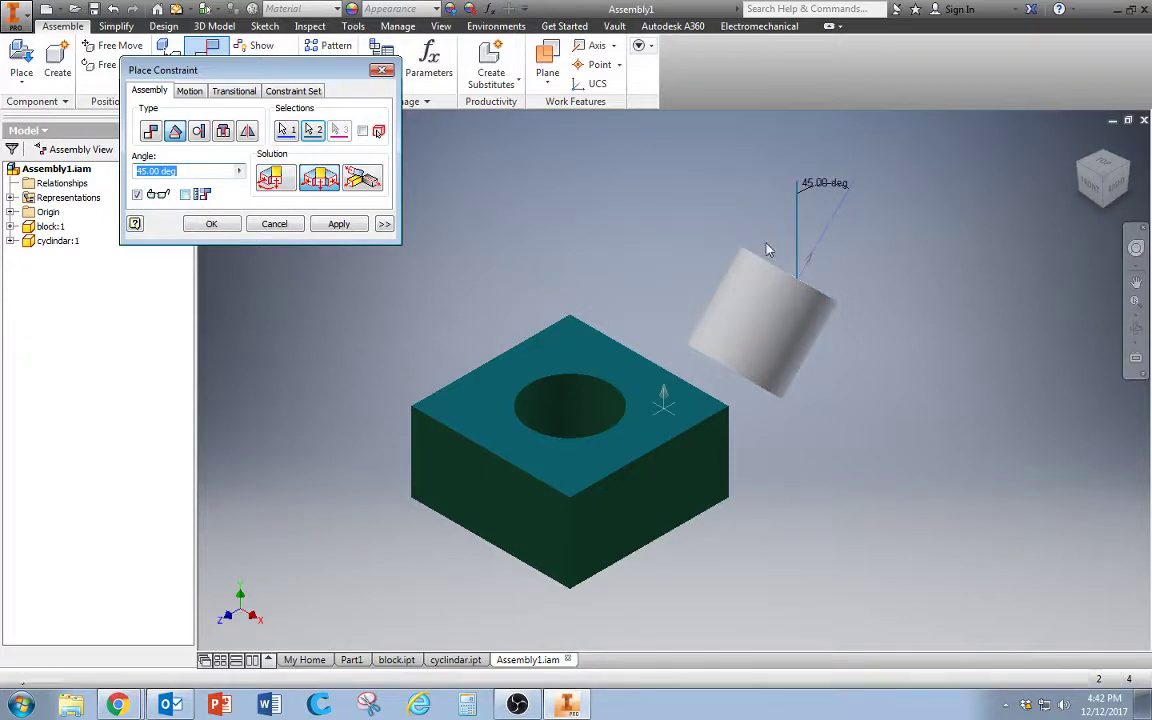
{"action": "left_click", "coordinate": [141, 171]}
{"action": "type", "text": "-"}
{"action": "key", "text": "Return"}
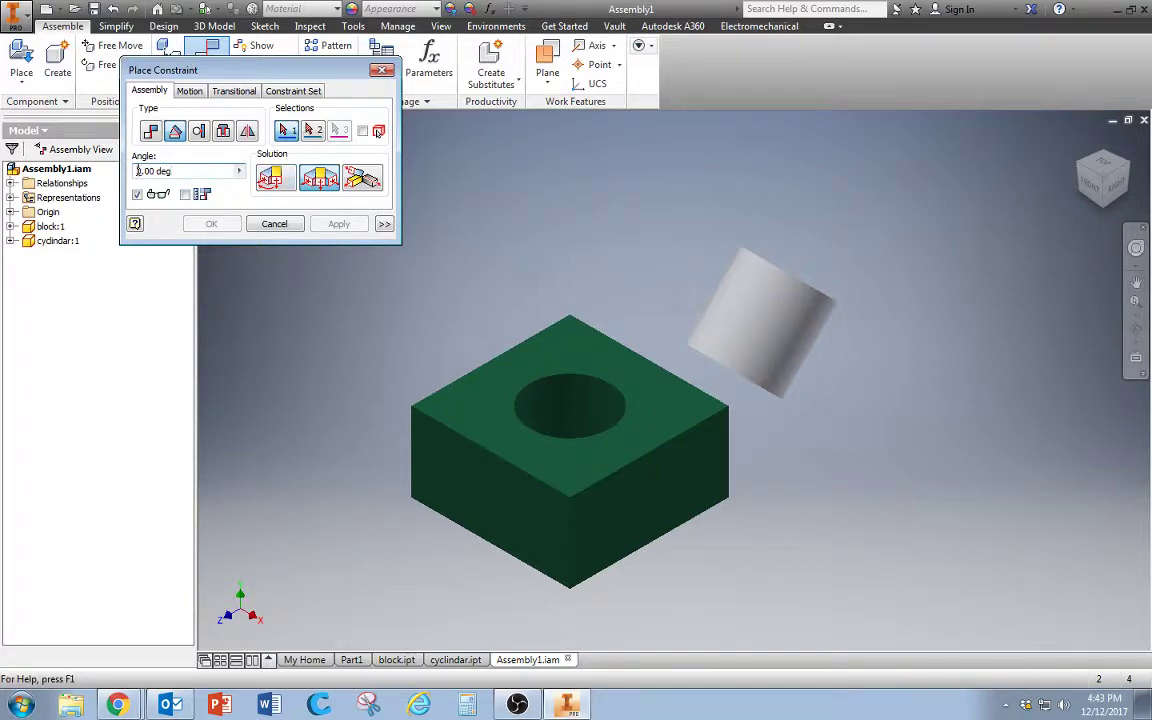
Step: Try an undirected Angle constraint of 180 degrees between the cylinder's axis and the block's top face
{"action": "left_click_drag", "start_coordinate": [138, 171], "coordinate": [147, 172]}
{"action": "type", "text": "180"}
{"action": "left_click", "coordinate": [787, 288]}
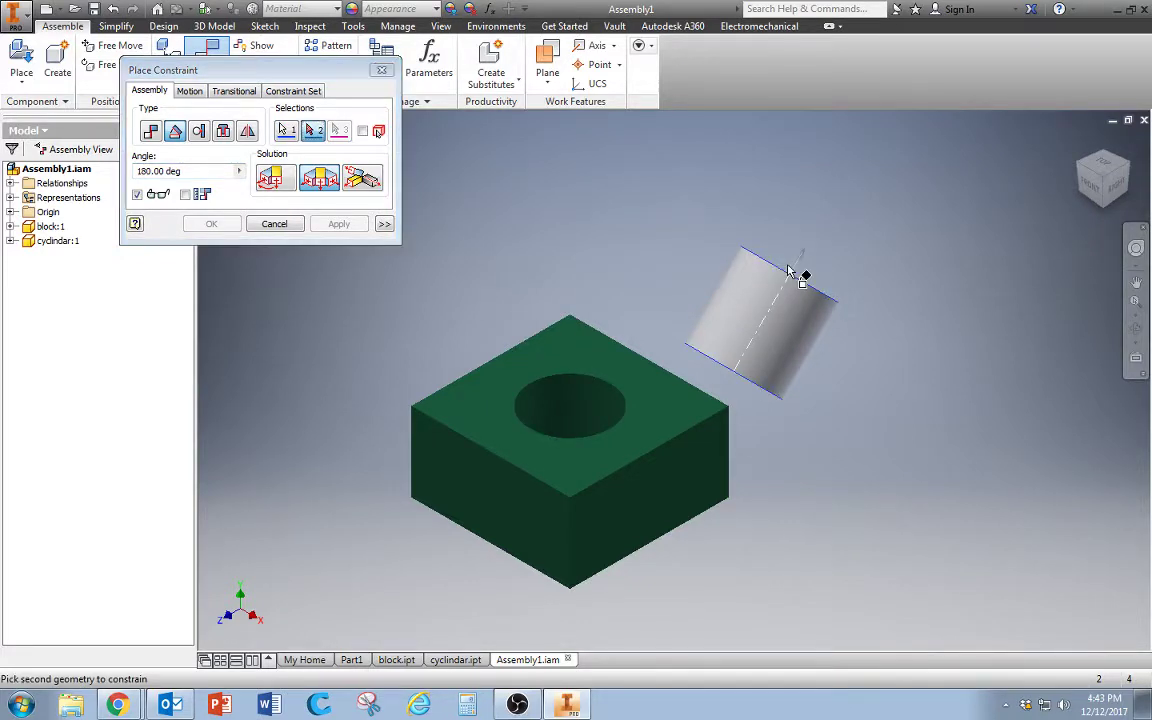
{"action": "left_click", "coordinate": [629, 391]}
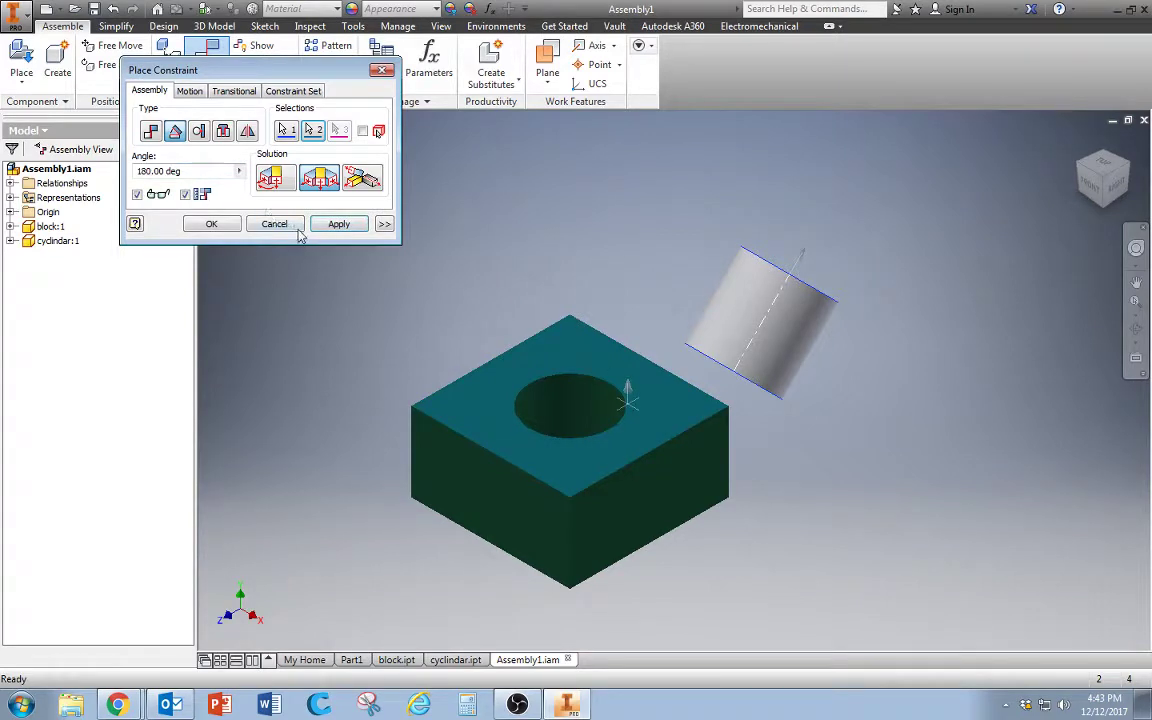
{"action": "left_click", "coordinate": [339, 224]}
{"action": "left_click", "coordinate": [771, 171]}
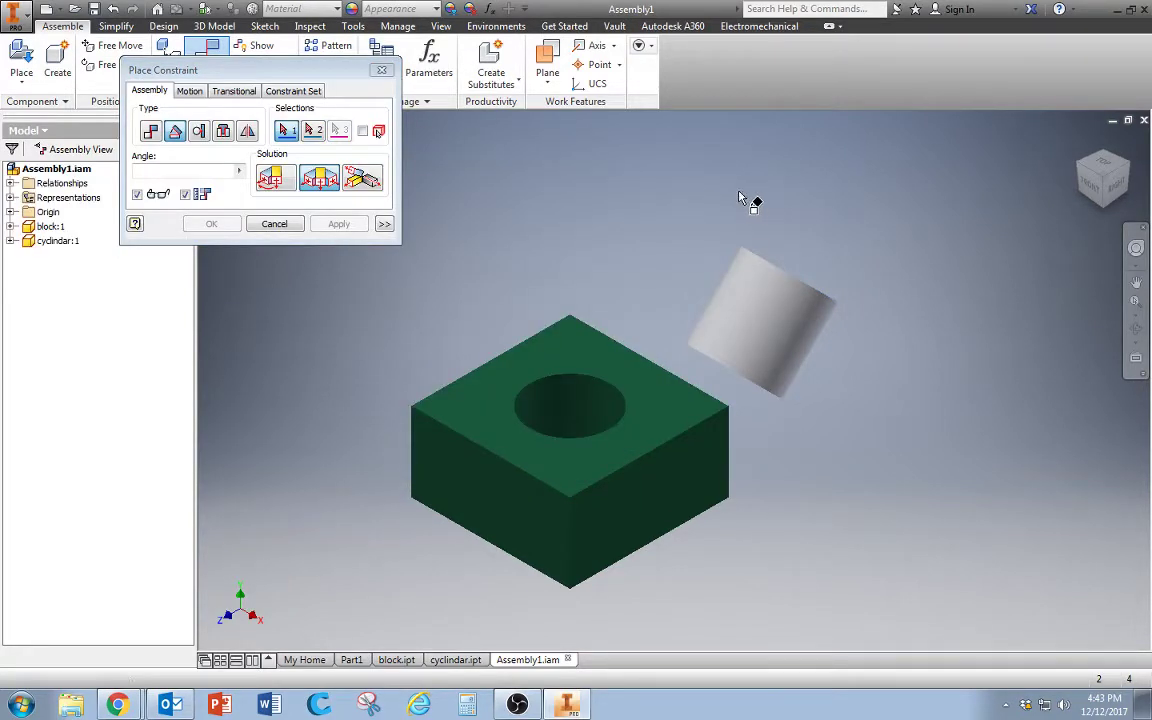
{"action": "key", "text": "Escape"}
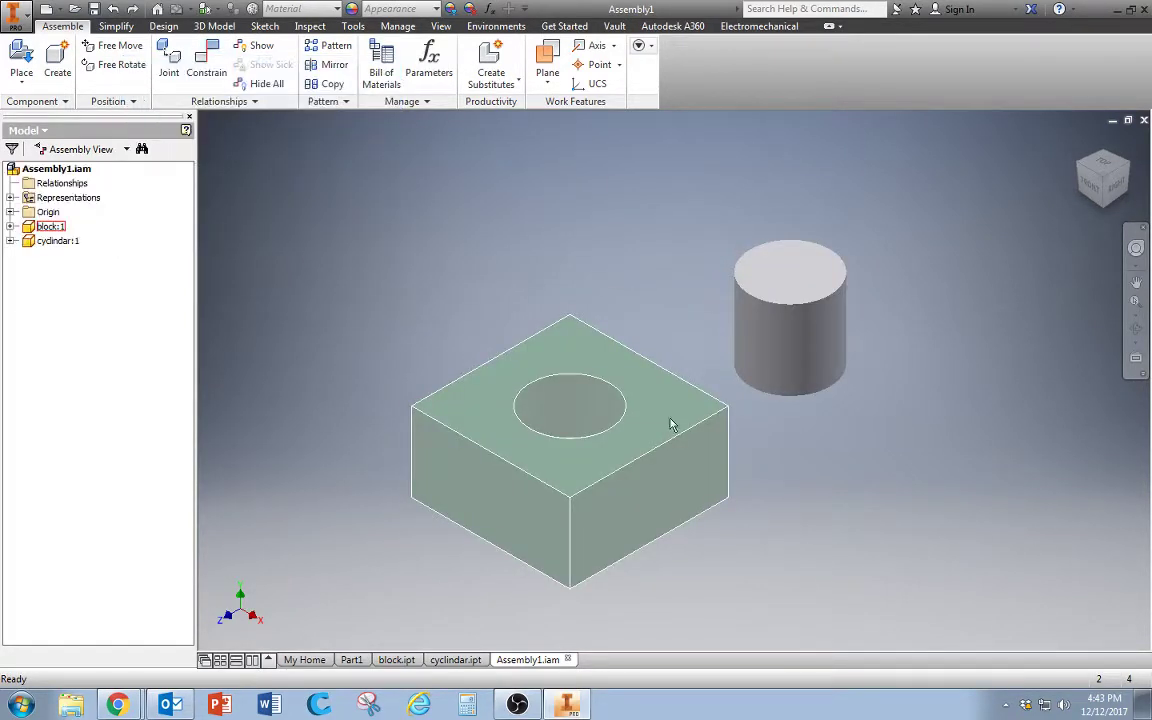
Step: Try a directed Angle constraint of 45 degrees between the block's top face and the cylinder's top face
{"action": "left_click", "coordinate": [207, 62]}
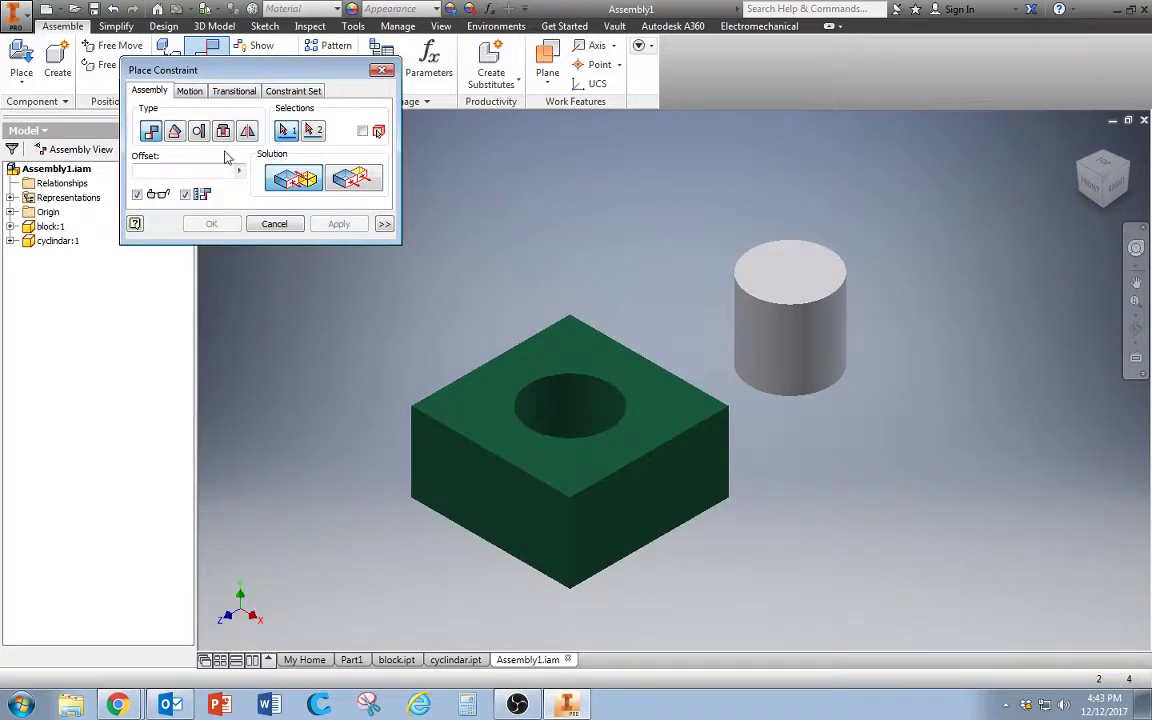
{"action": "left_click", "coordinate": [174, 131]}
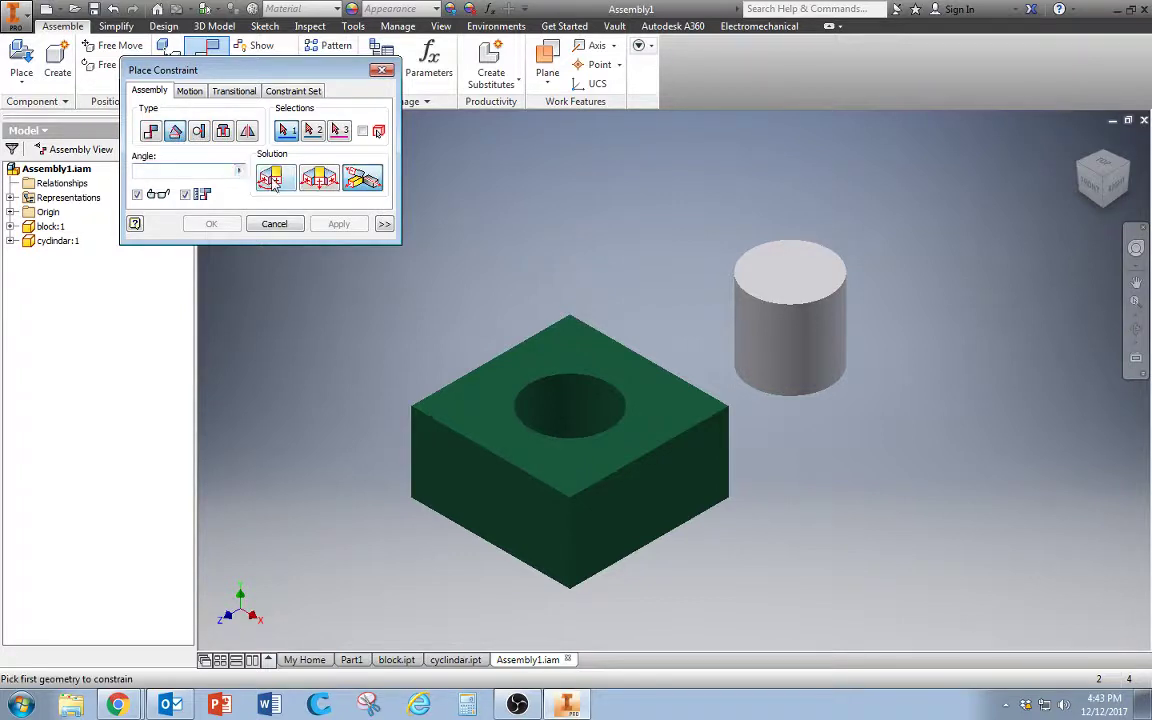
{"action": "left_click", "coordinate": [272, 180]}
{"action": "left_click", "coordinate": [682, 430]}
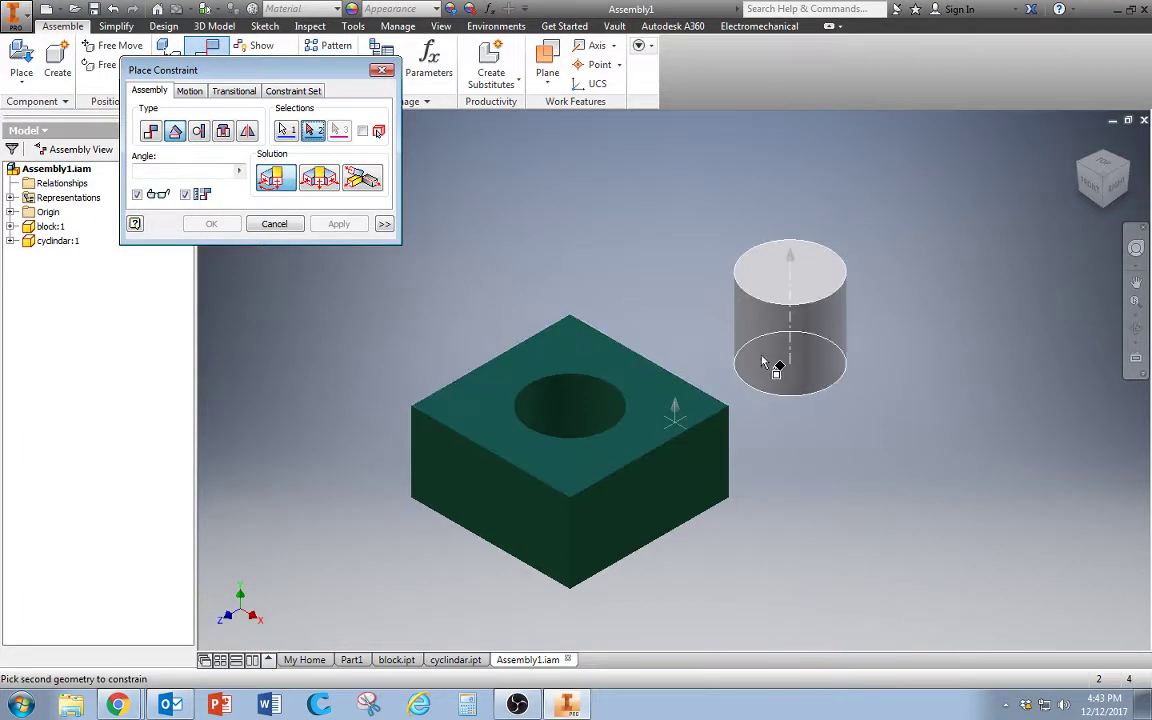
{"action": "left_click", "coordinate": [780, 268]}
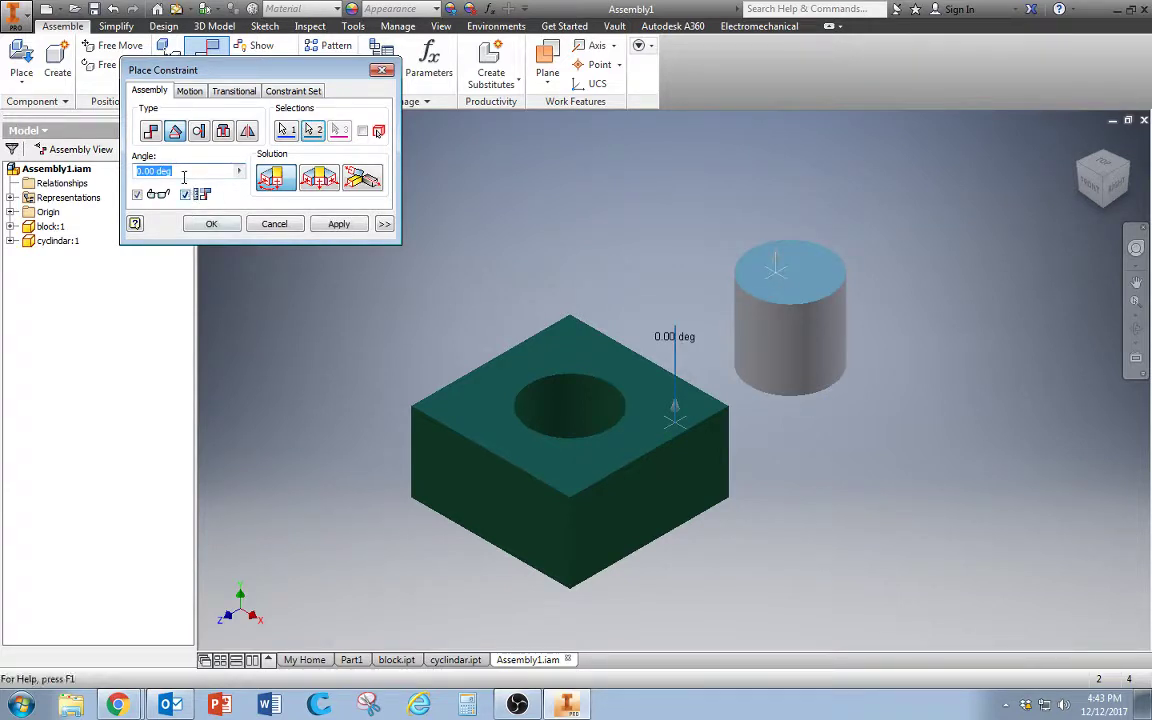
{"action": "type", "text": "45"}
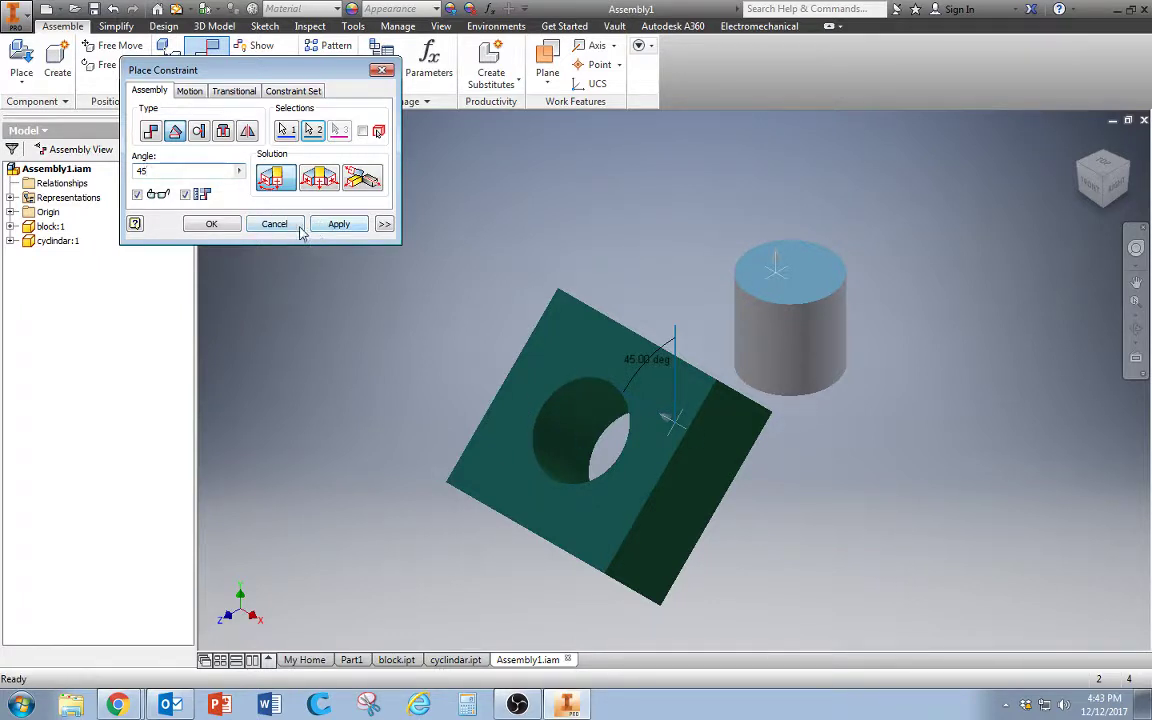
{"action": "left_click", "coordinate": [274, 223]}
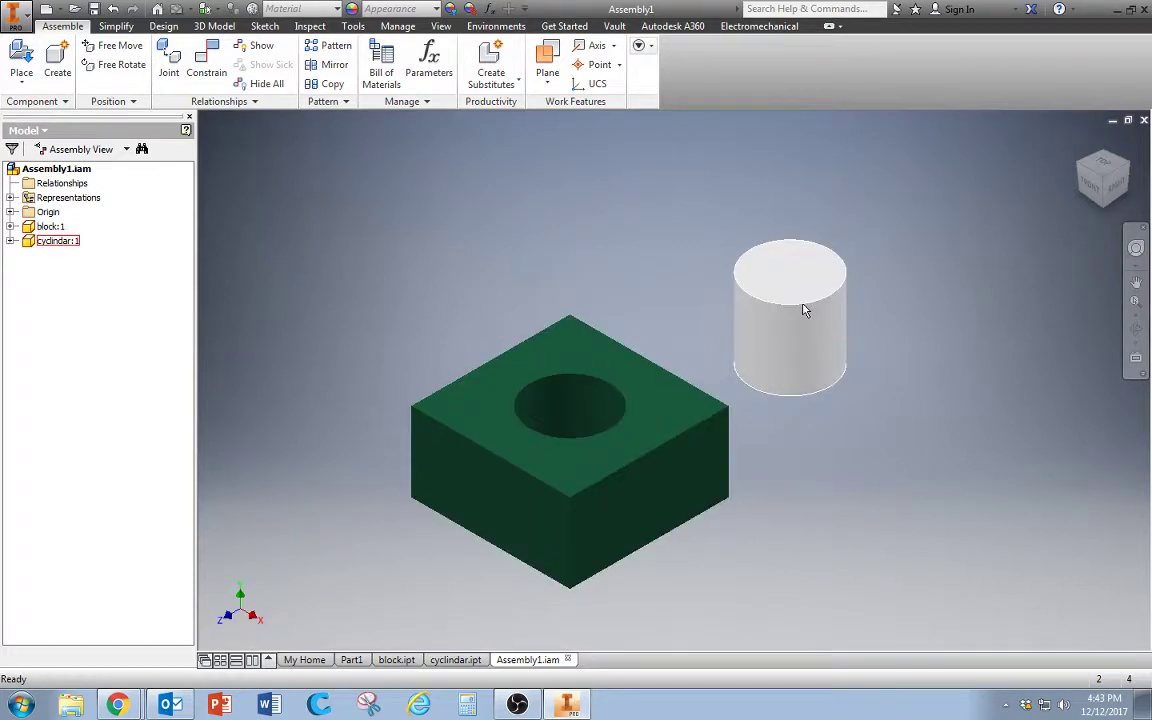
Step: Ground the block component in the assembly
{"action": "left_click", "coordinate": [487, 416]}
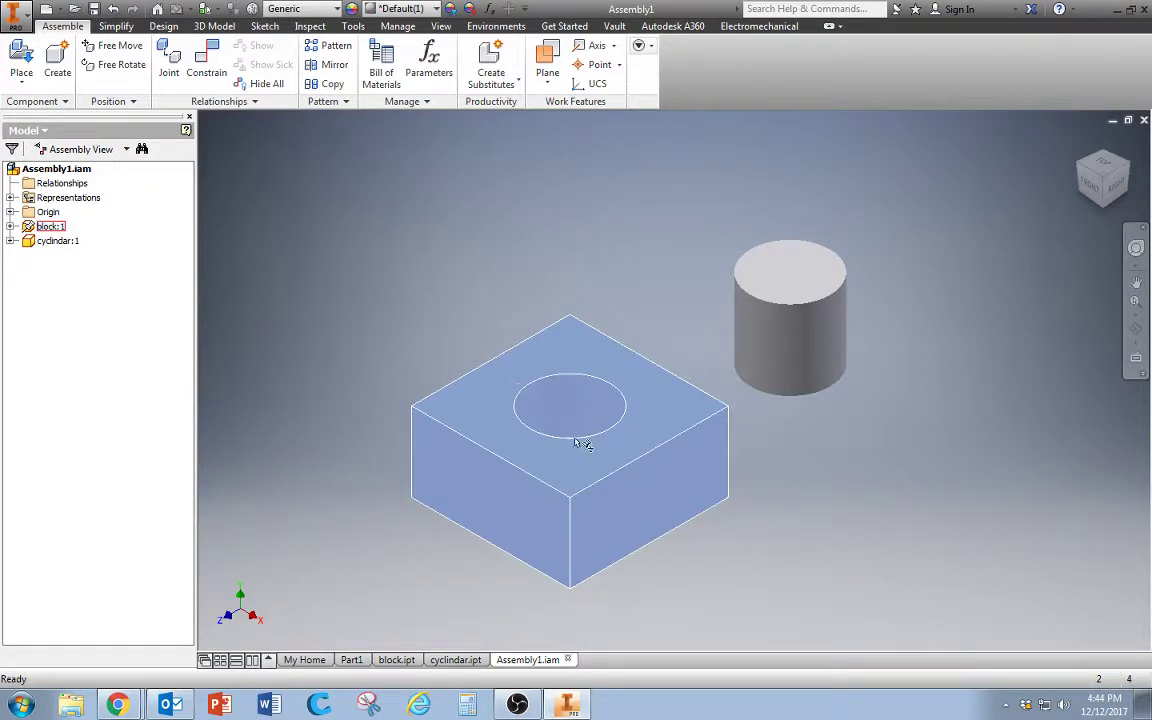
{"action": "left_click", "coordinate": [340, 262]}
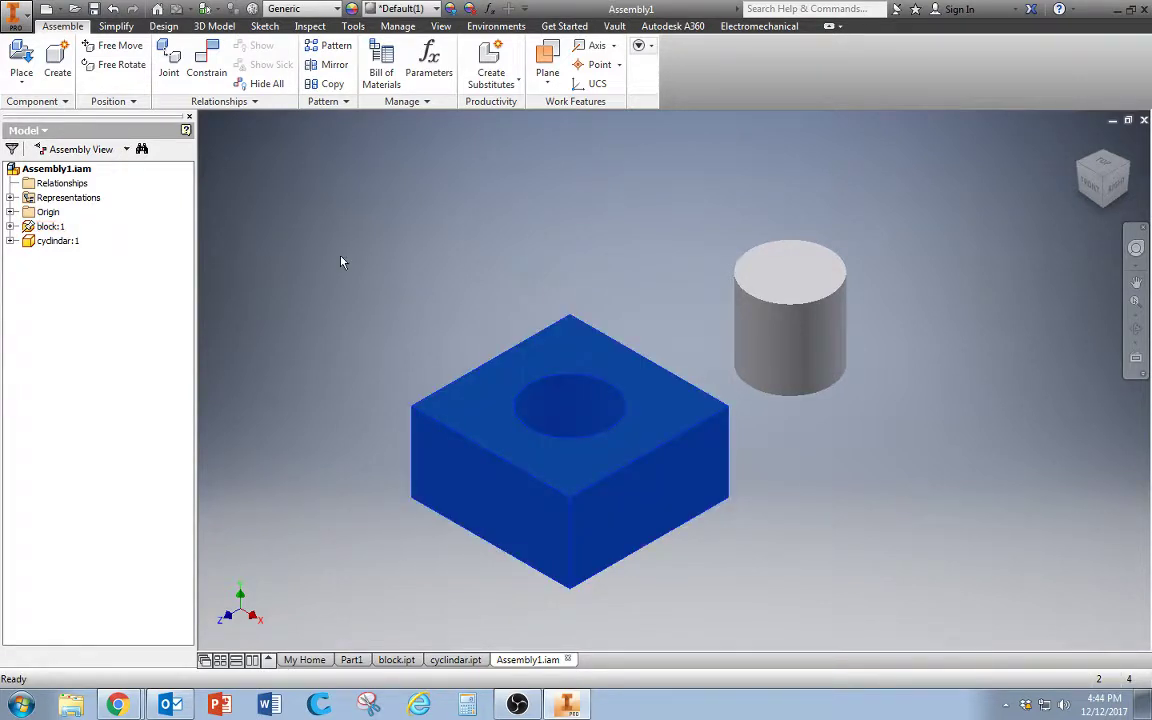
{"action": "left_click", "coordinate": [205, 60]}
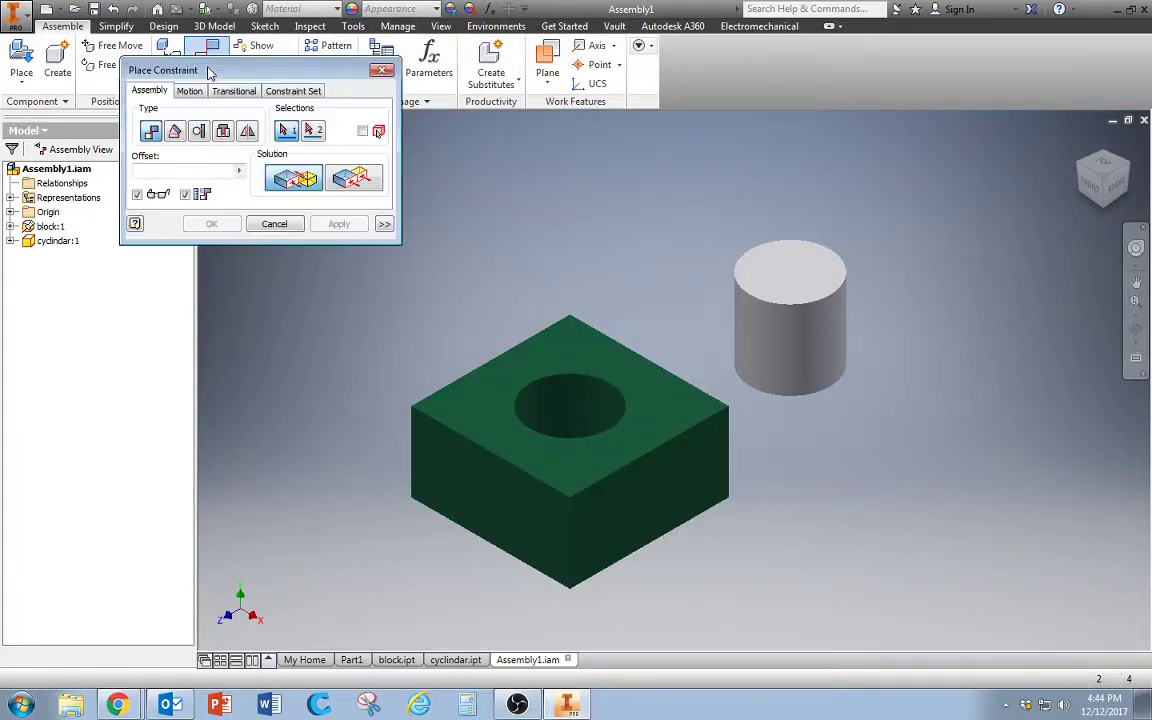
{"action": "left_click", "coordinate": [199, 131]}
{"action": "left_click", "coordinate": [765, 258]}
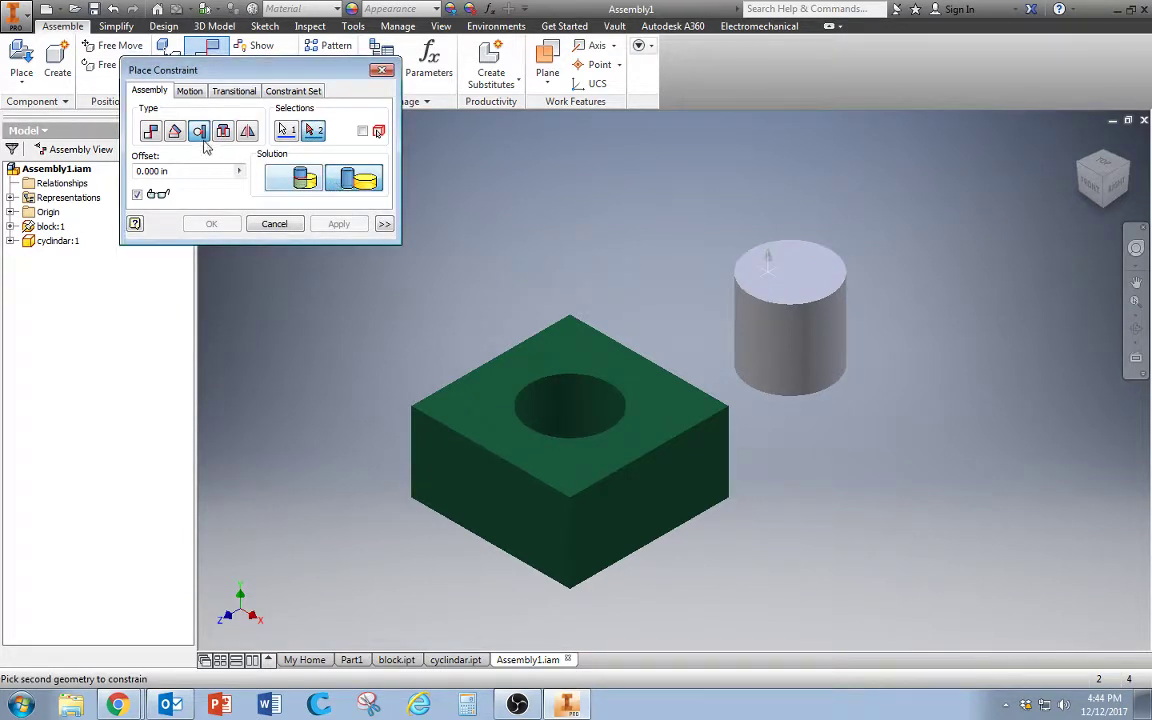
{"action": "left_click", "coordinate": [273, 223]}
Step: Try an outside Tangent constraint with 0.000 in offset between the cylinder's curved face and the block's right-hand side face
{"action": "left_click", "coordinate": [208, 58]}
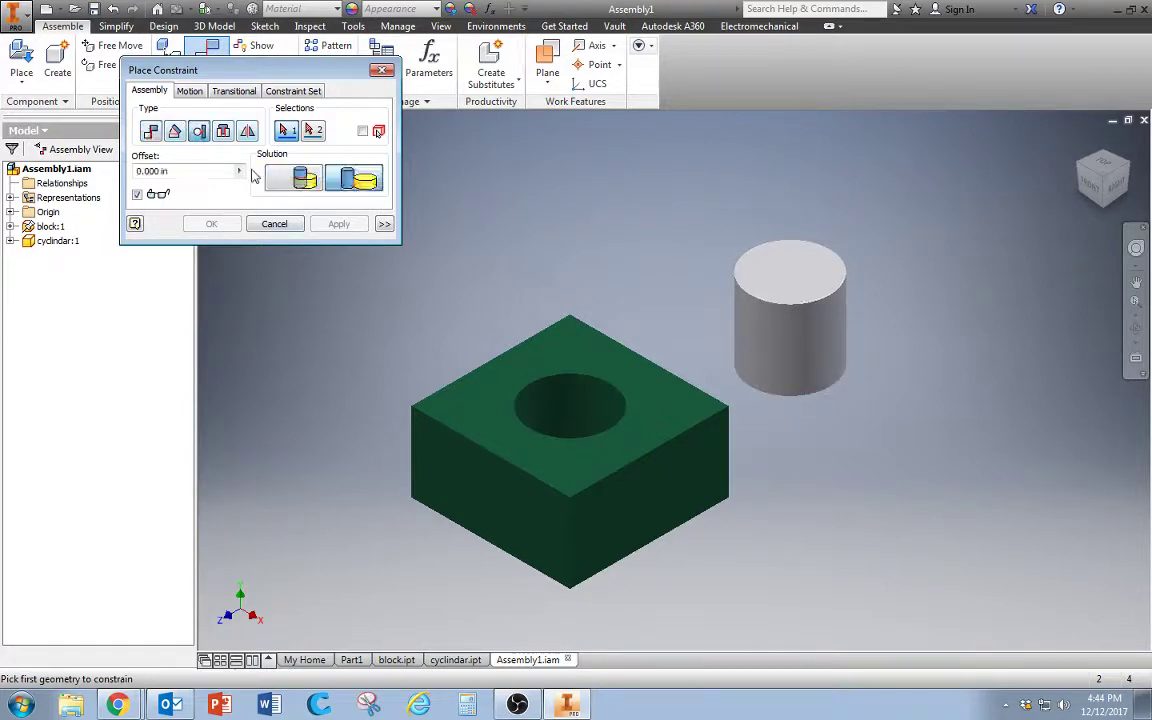
{"action": "left_click", "coordinate": [780, 335]}
{"action": "left_click", "coordinate": [689, 476]}
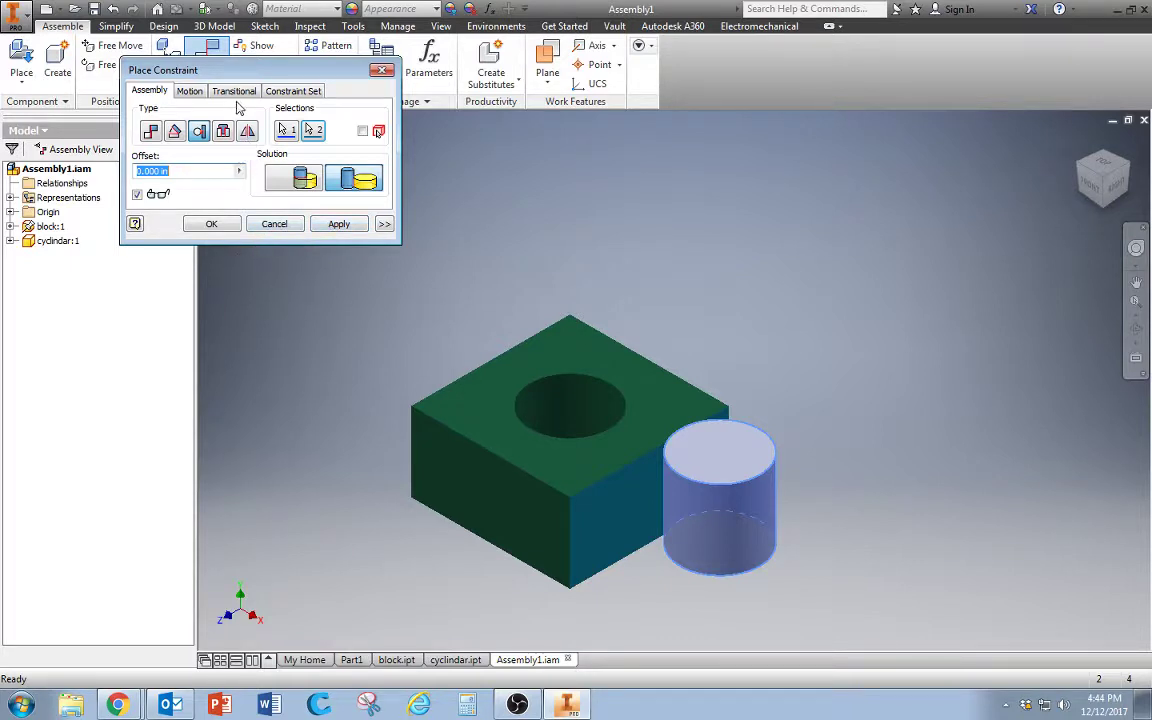
Step: Examine the Motion and Transitional constraint options, and return to the Assembly constraint types with Angle selected
{"action": "left_click", "coordinate": [189, 91]}
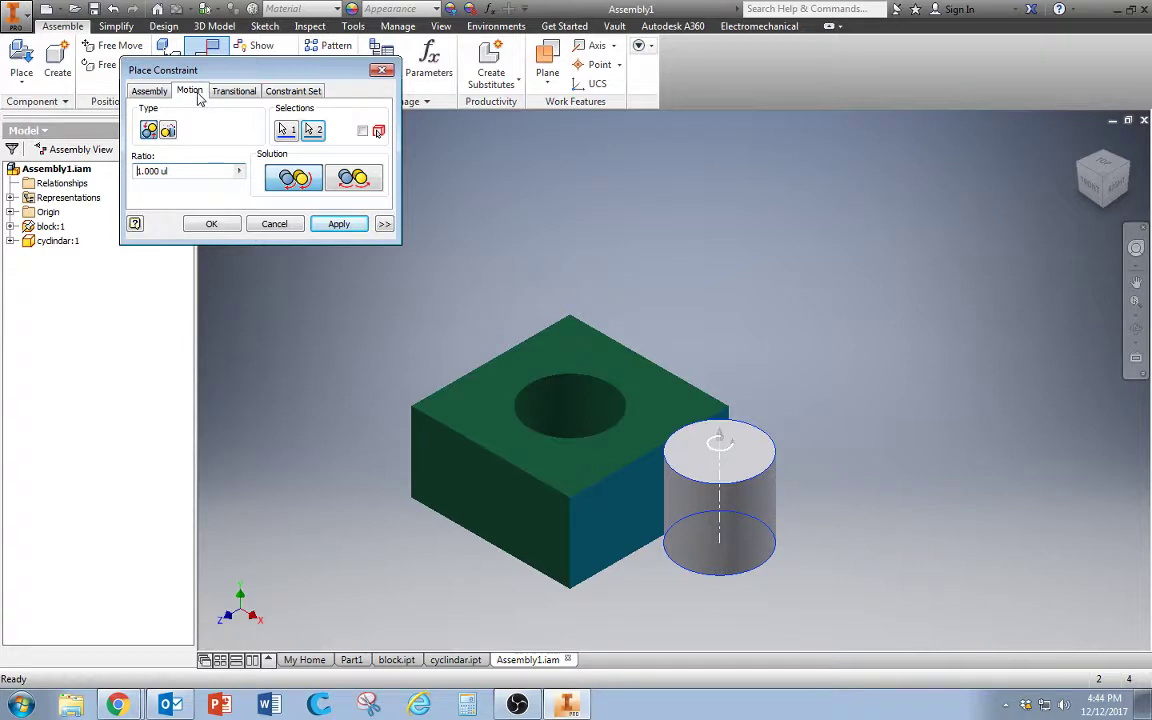
{"action": "left_click", "coordinate": [233, 91]}
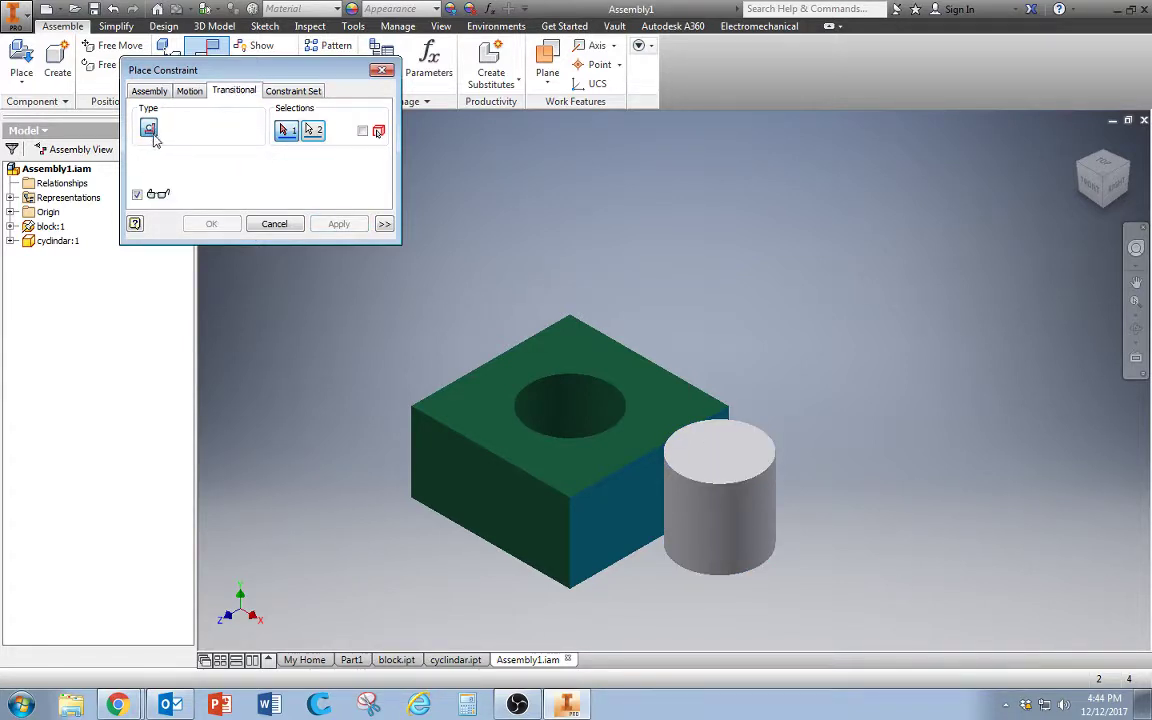
{"action": "left_click", "coordinate": [189, 91]}
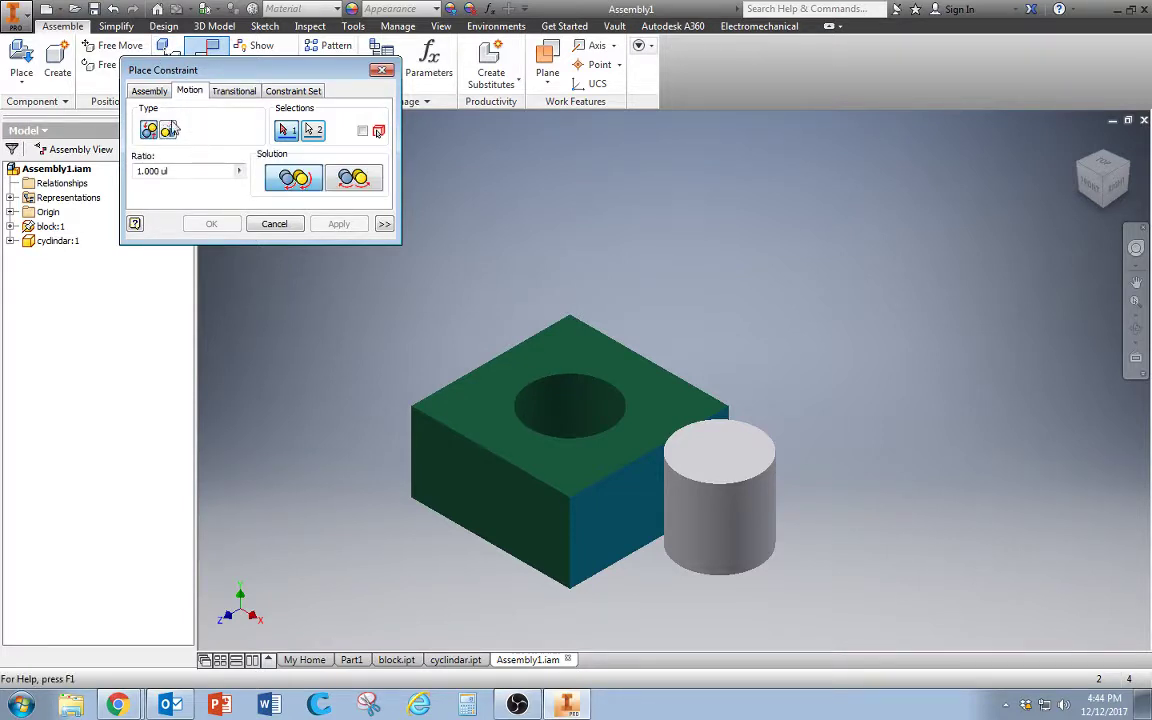
{"action": "left_click", "coordinate": [149, 91]}
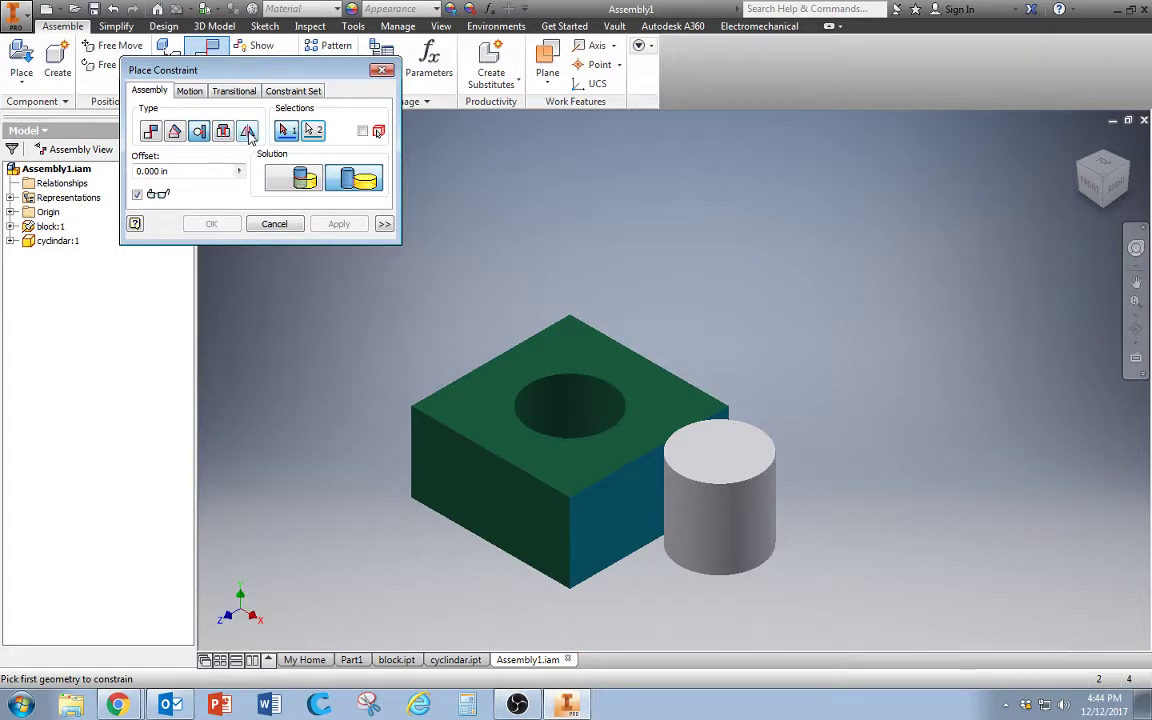
{"action": "left_click", "coordinate": [171, 138]}
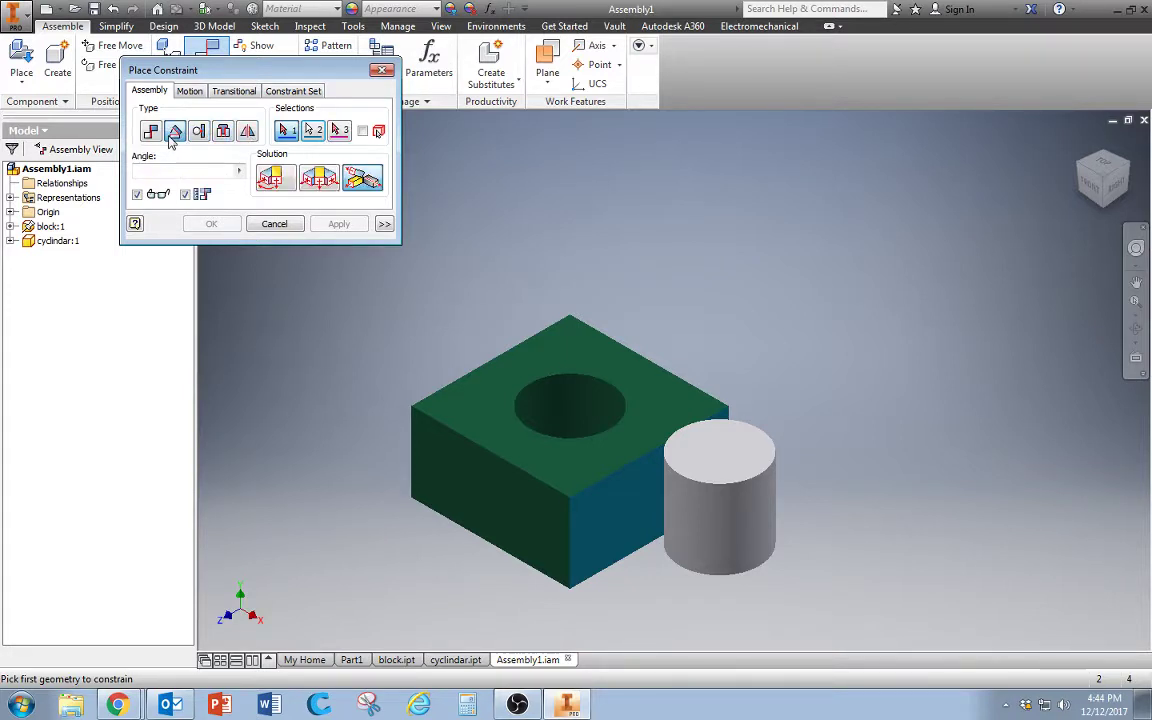